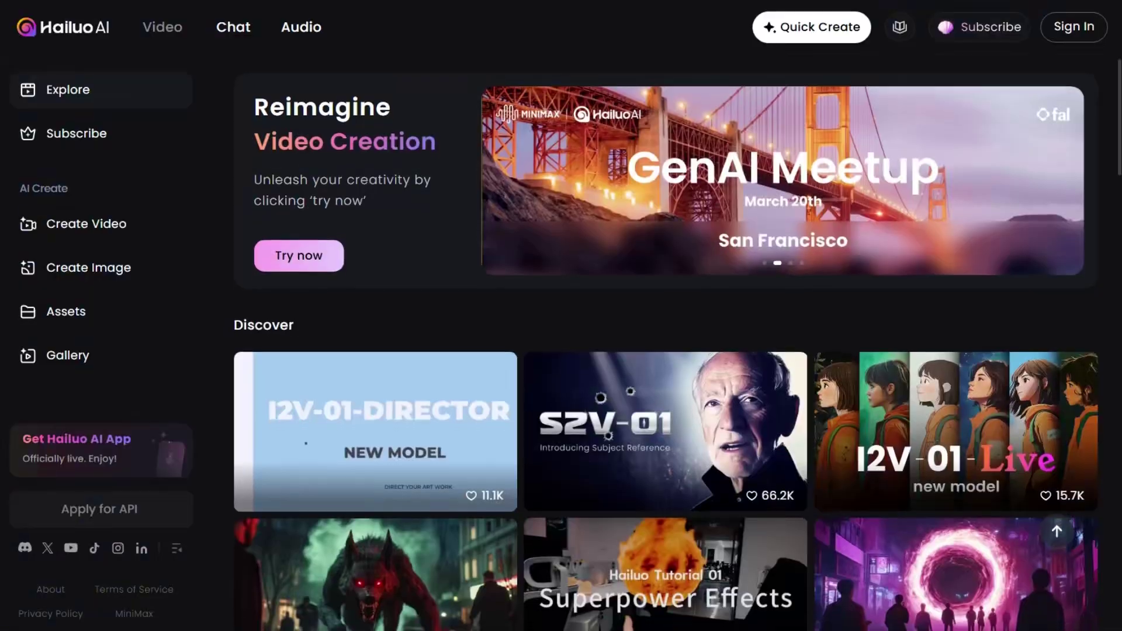
Browse the sample creations in the Discover gallery of the Explore page.
scroll(666, 350, down, 2)
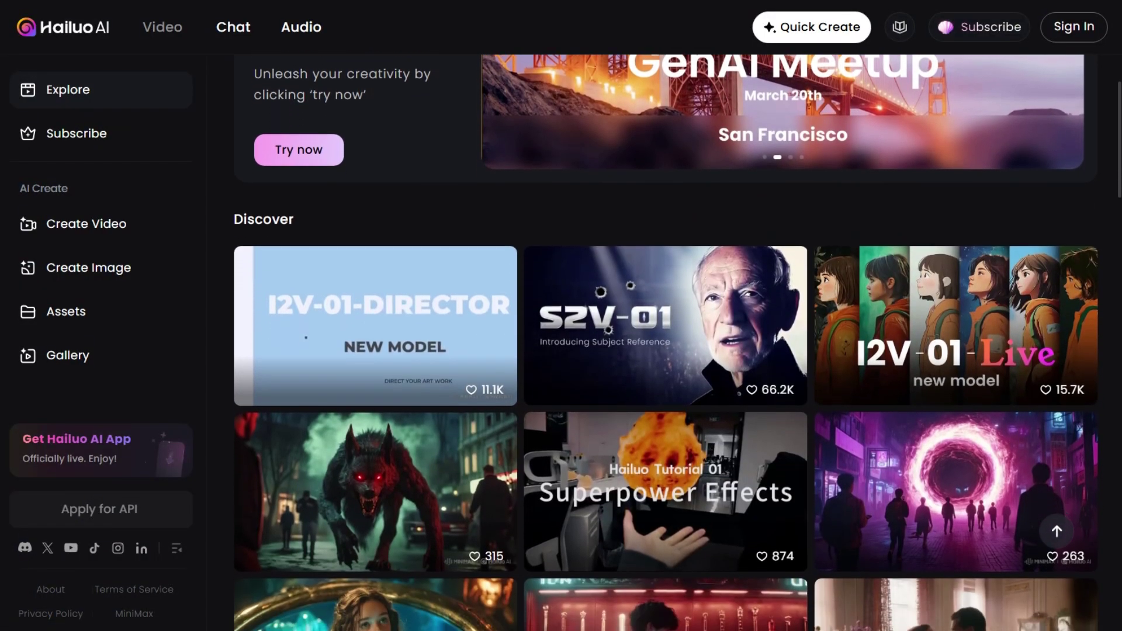
scroll(666, 350, down, 2)
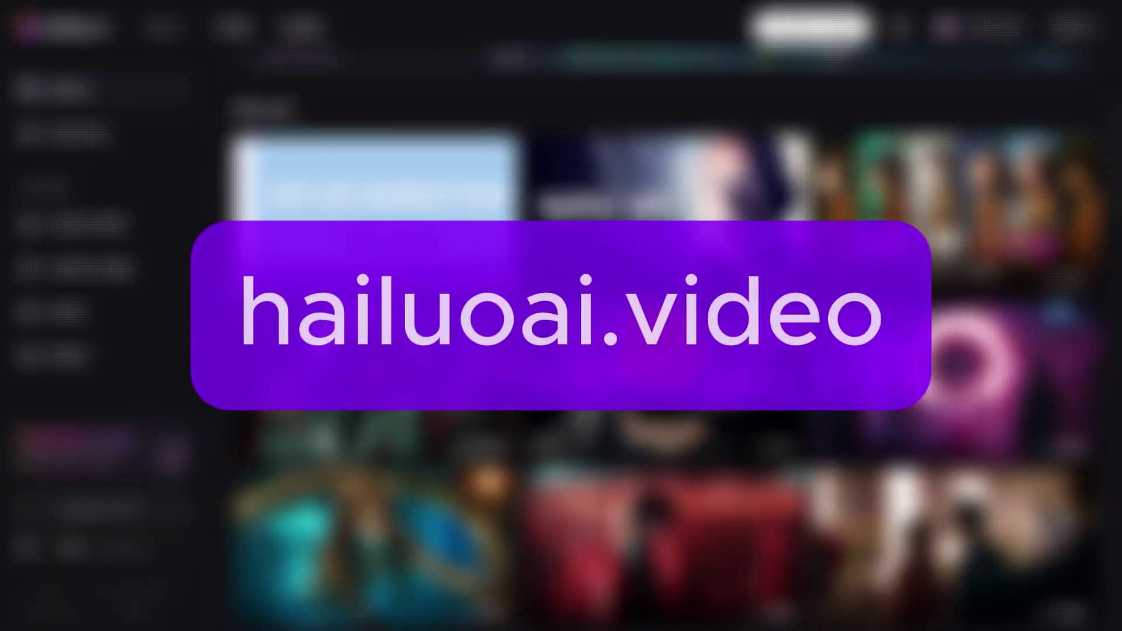
scroll(667, 350, down, 2)
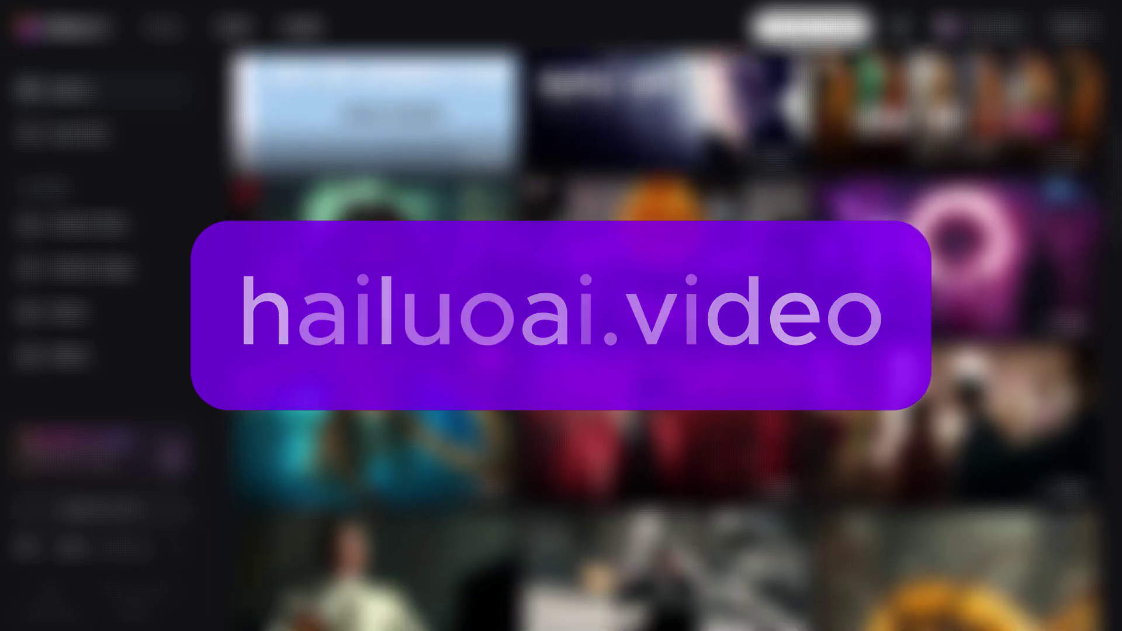
scroll(666, 351, down, 2)
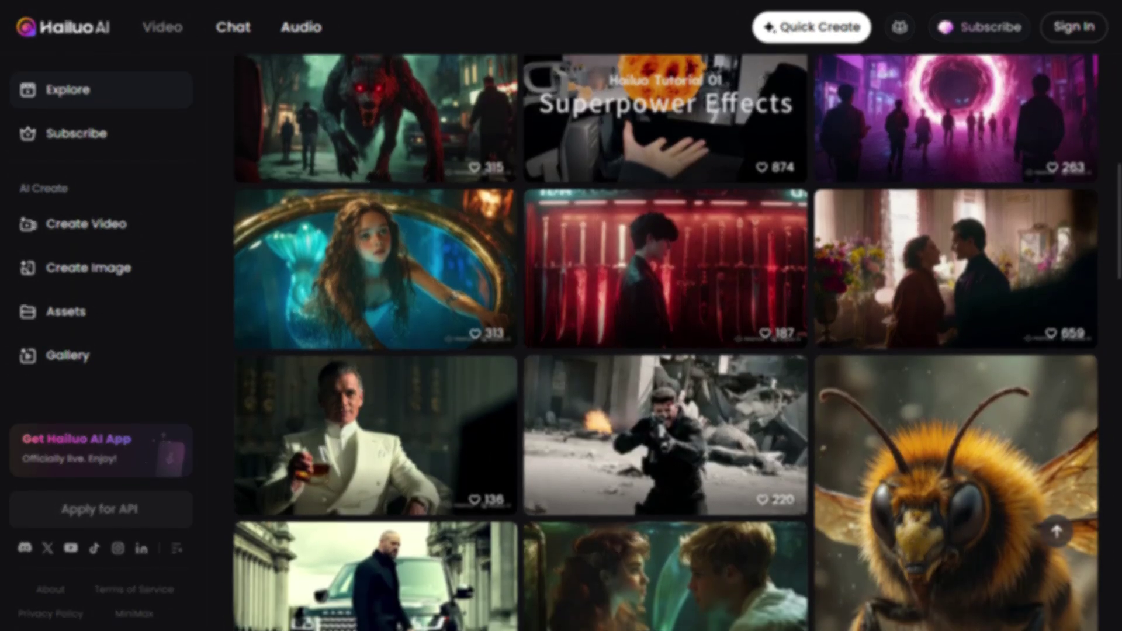
scroll(667, 351, down, 3)
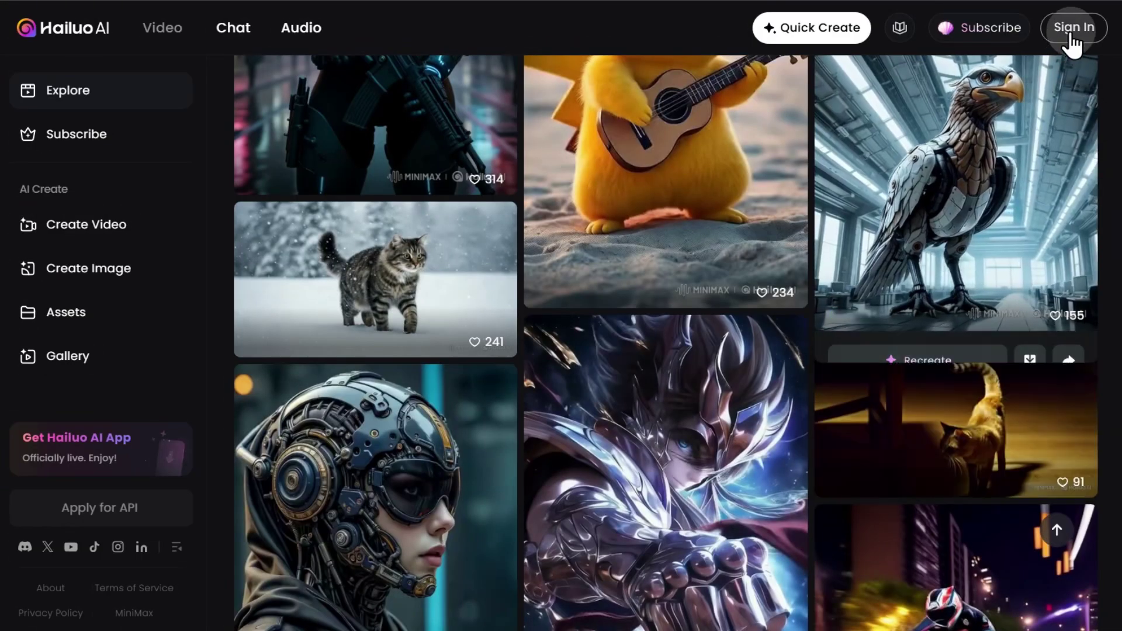
Sign in to the site with an existing account through the pop-up authentication window.
click(1073, 34)
click(646, 401)
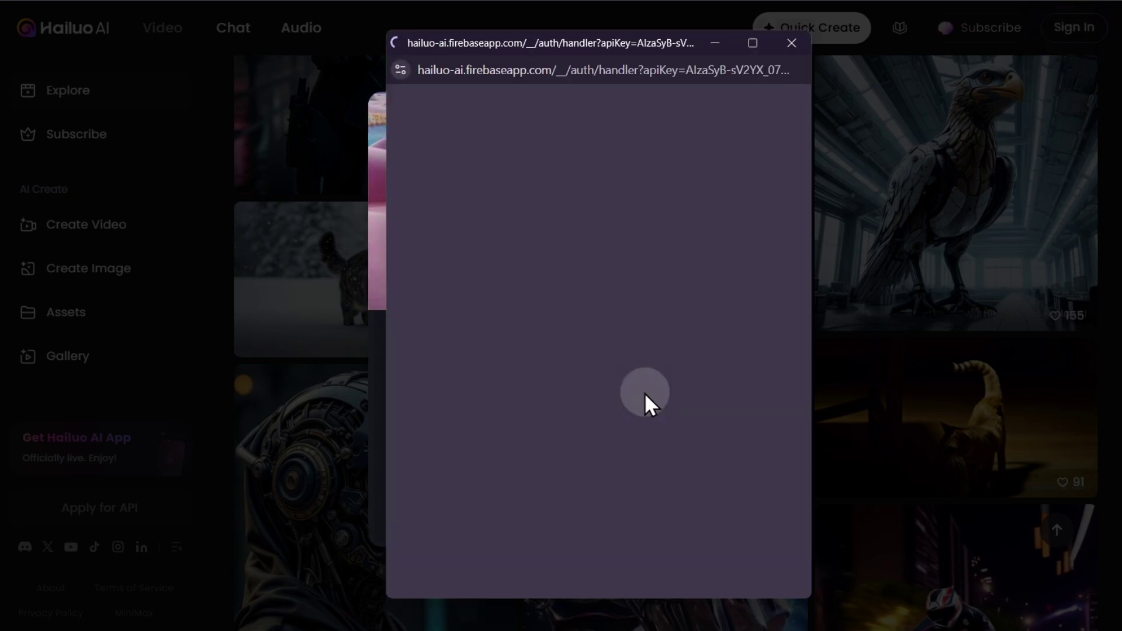
click(658, 281)
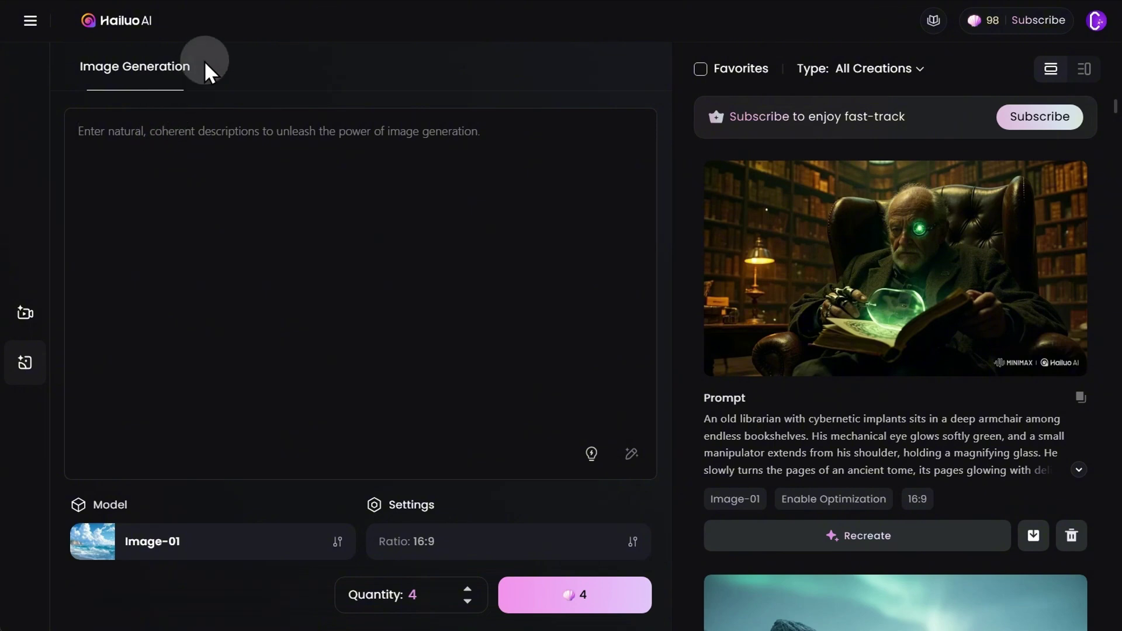
Write an image prompt describing a smiling young woman in a neon dress dissolving into vibrant colors under a blue sky, and disable automatic prompt refinement.
text(A sweet young woman looks)
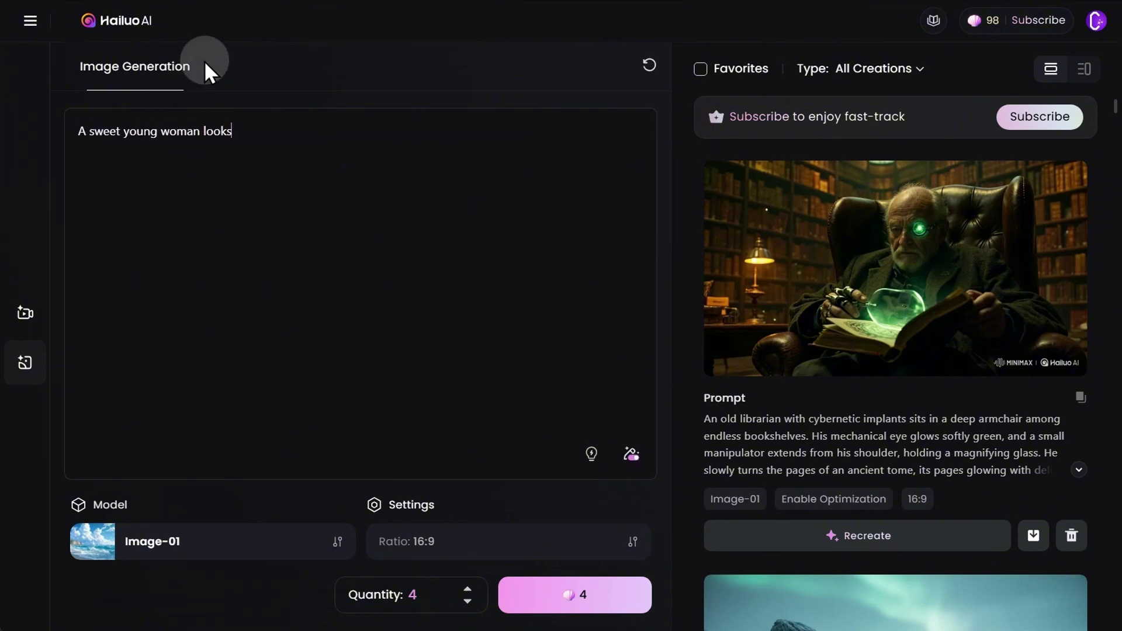
text( directly at the camera, smiling. She's wearing a delicate neon dress, as if wov)
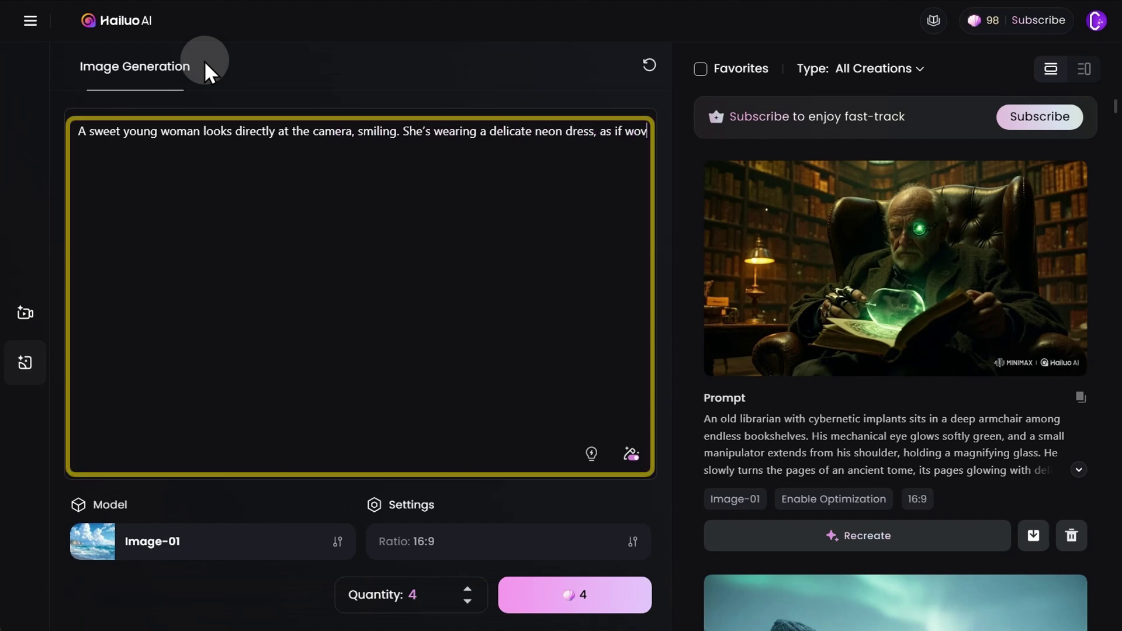
text(en from pure light, standing at the heart of a storm of color. Her face is illum)
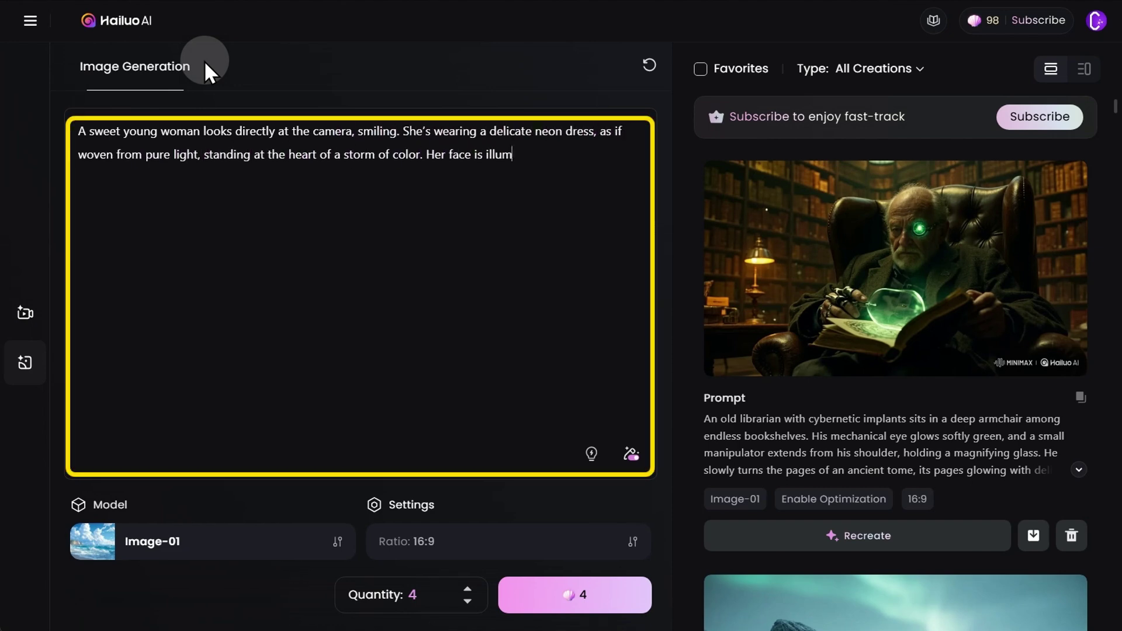
text(inated, and an orchid is woven into her hair. Her body is partially dissolving i)
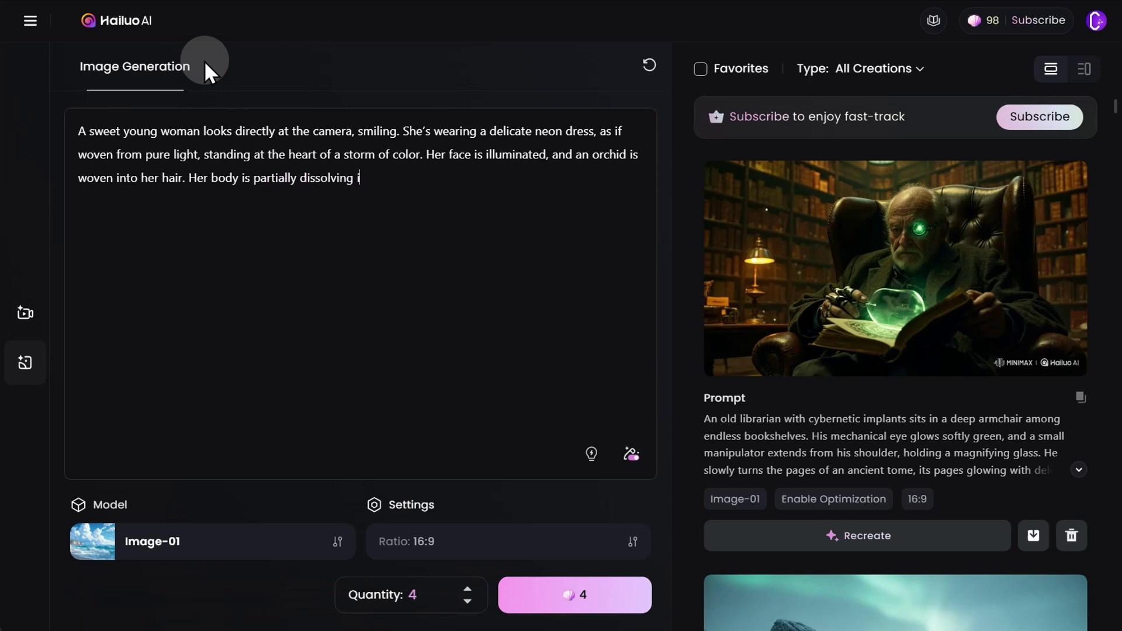
text(nto streams of vibrant hues — electric blue, neon pink, acid yellow, and blazin)
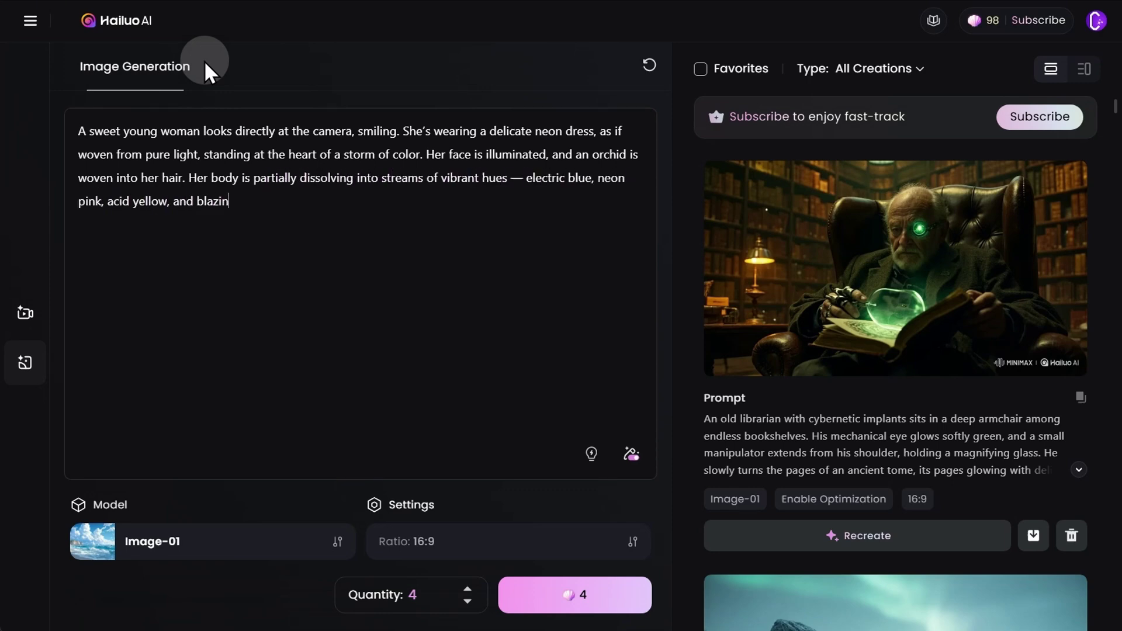
text(g orange. The background is an abstract whirl of shimmering colors, creating an )
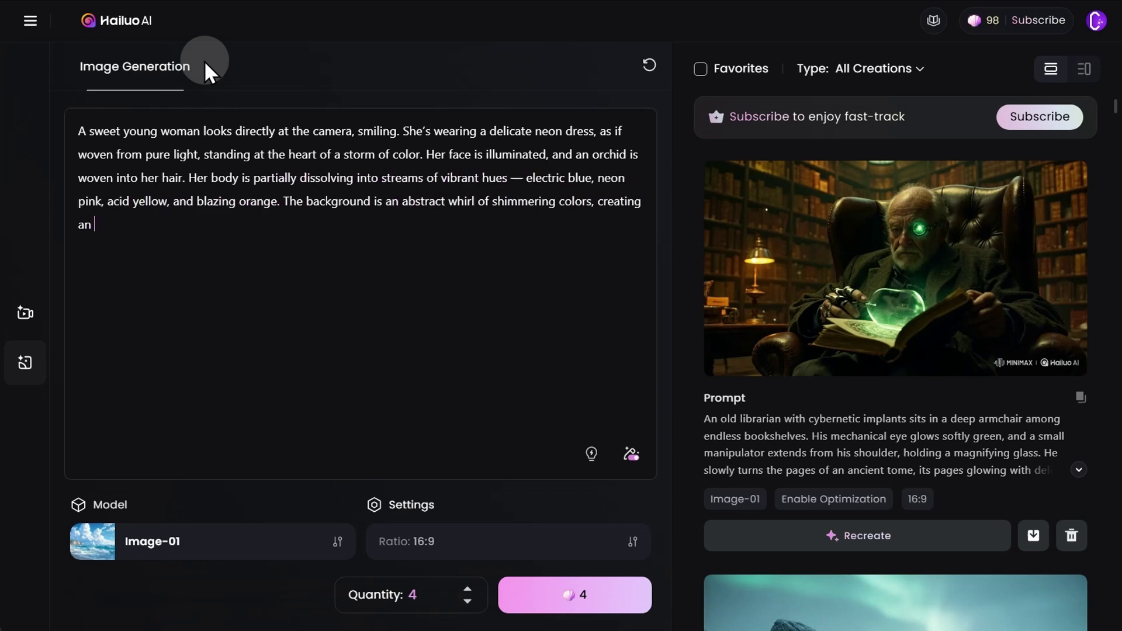
text(explosion-of-energy effect, along with a blue sky and soft white clouds.)
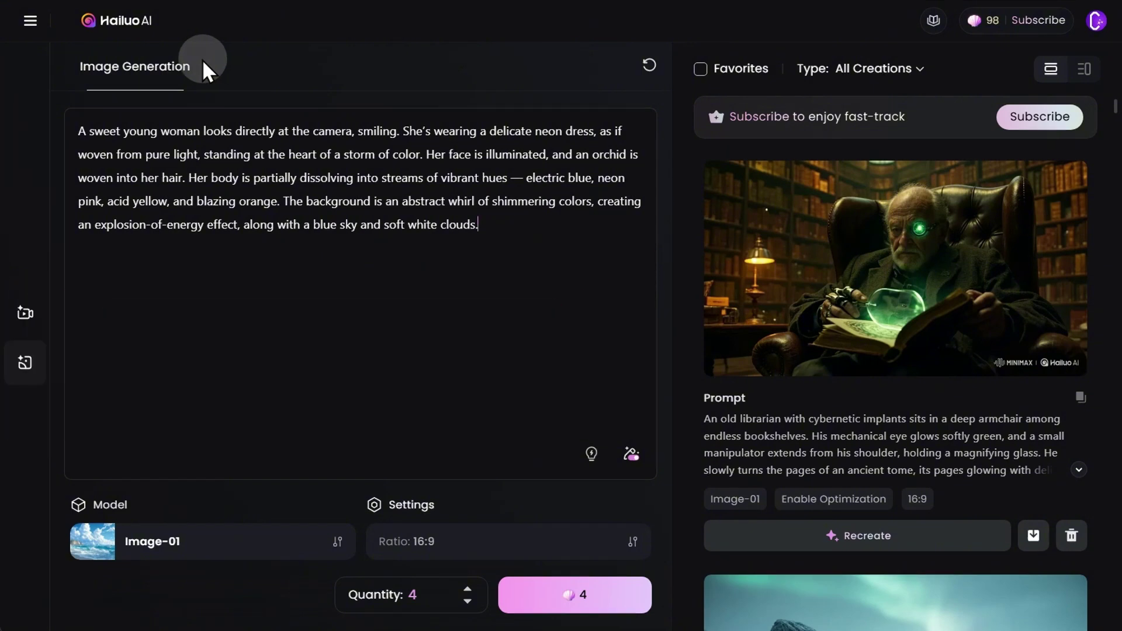
mouse_move(632, 467)
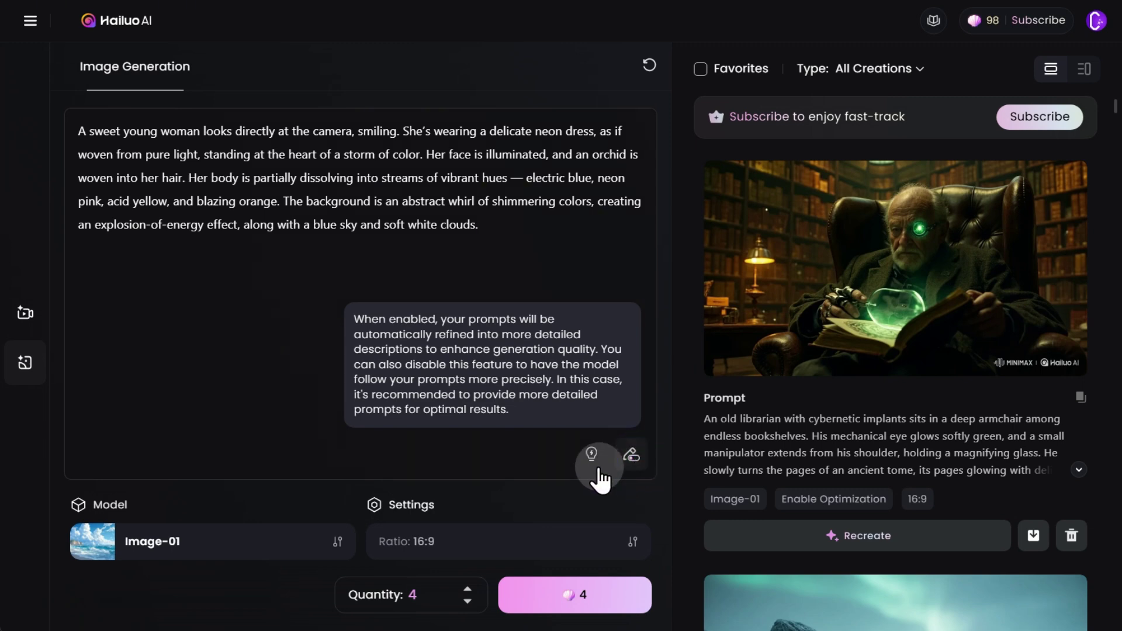
Check the available image models, keep Image-01, and set the aspect ratio to 4:3.
click(264, 547)
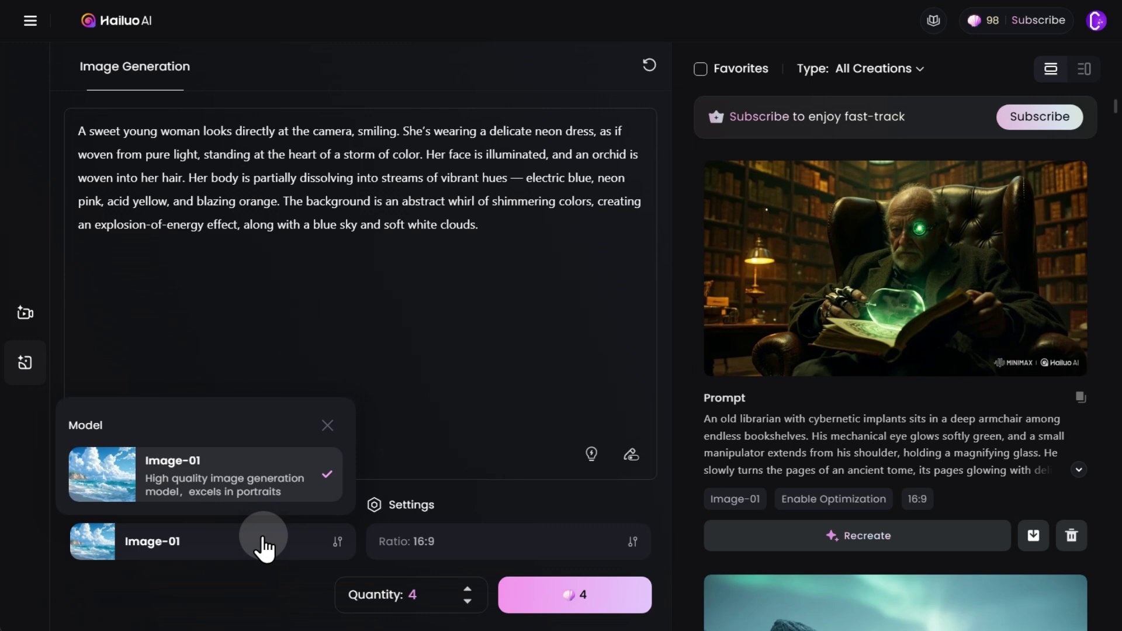
click(264, 547)
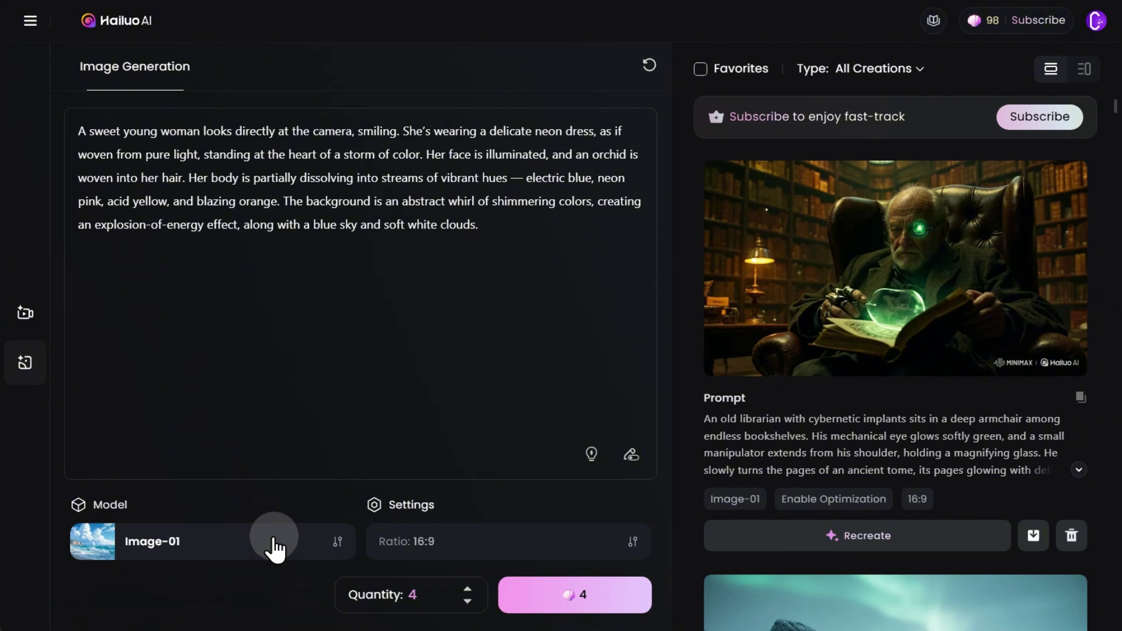
click(443, 545)
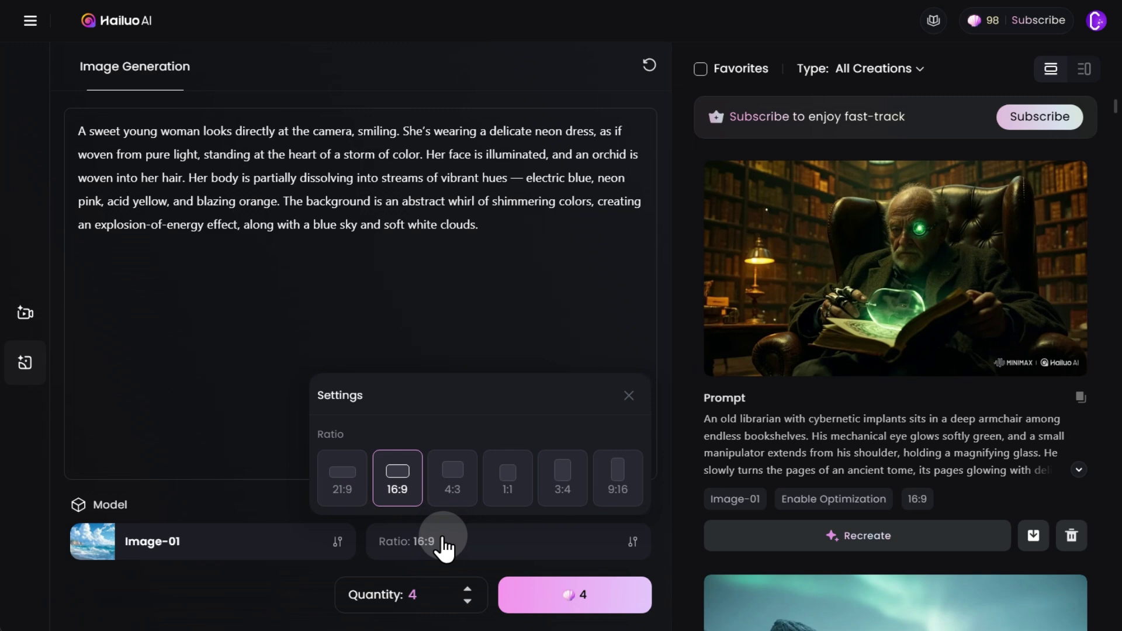
click(451, 472)
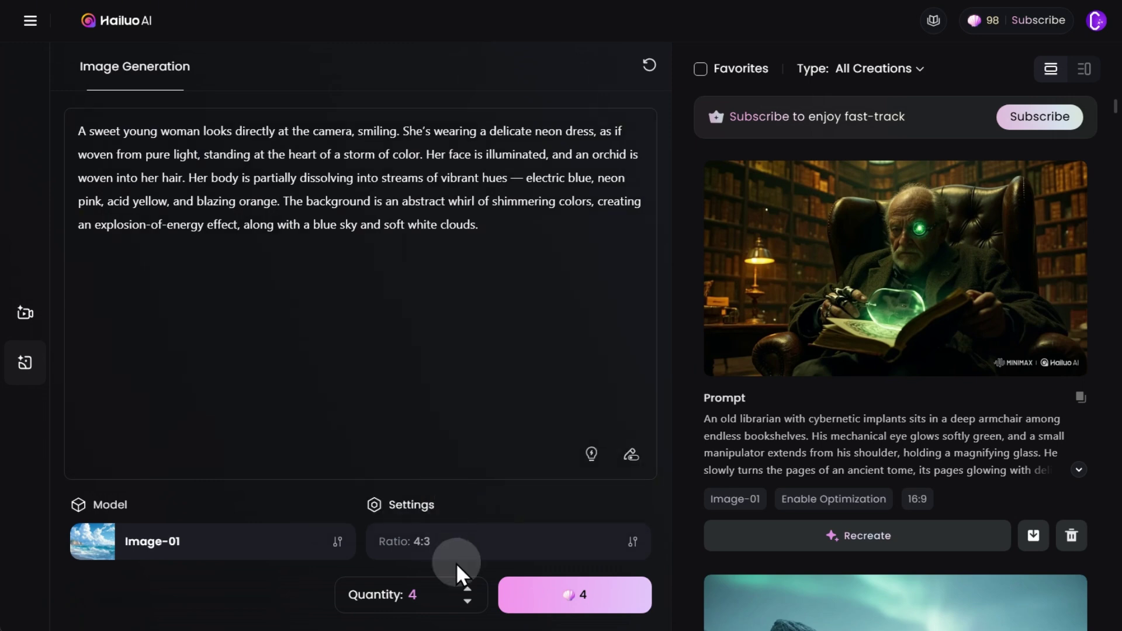
Reduce the quantity to 1 and generate the image of the woman in the neon dress.
click(470, 607)
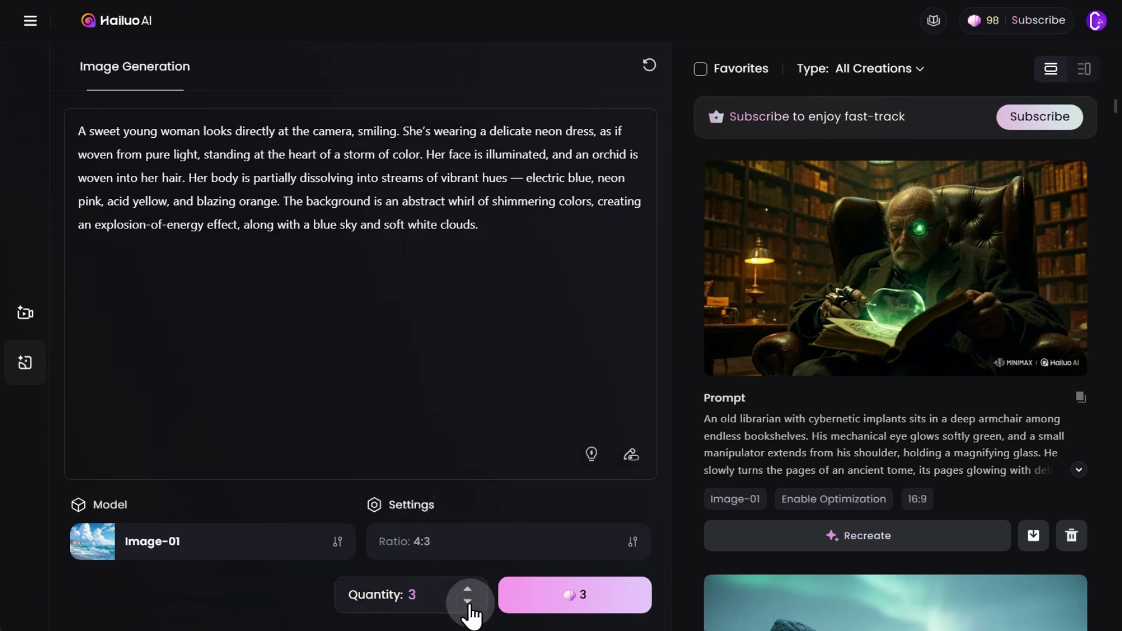
click(470, 607)
click(470, 602)
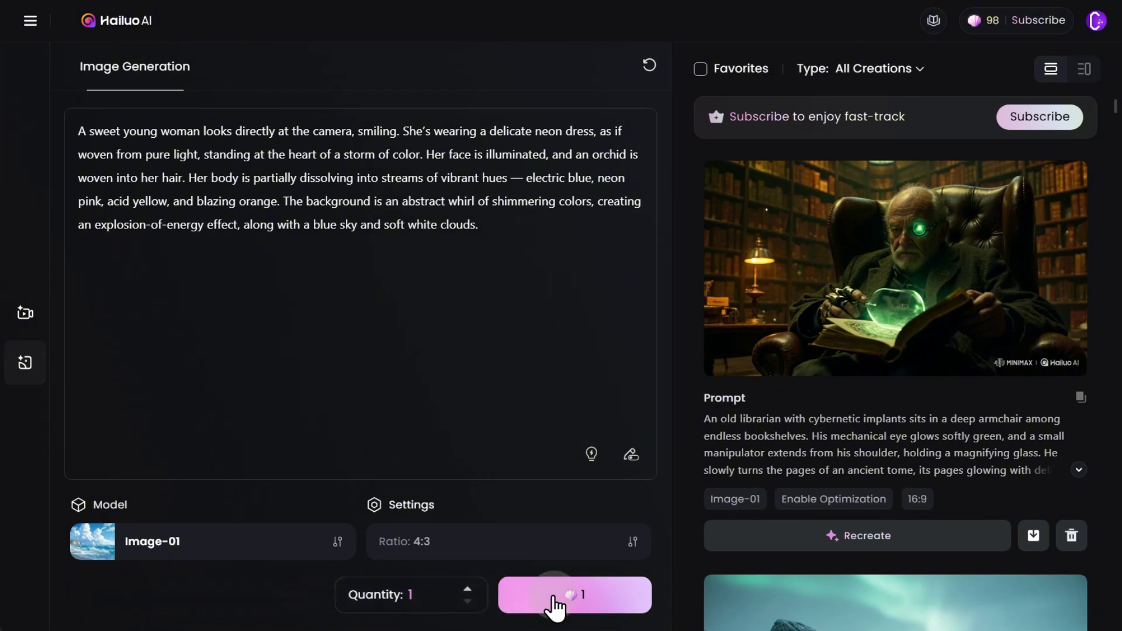
click(599, 599)
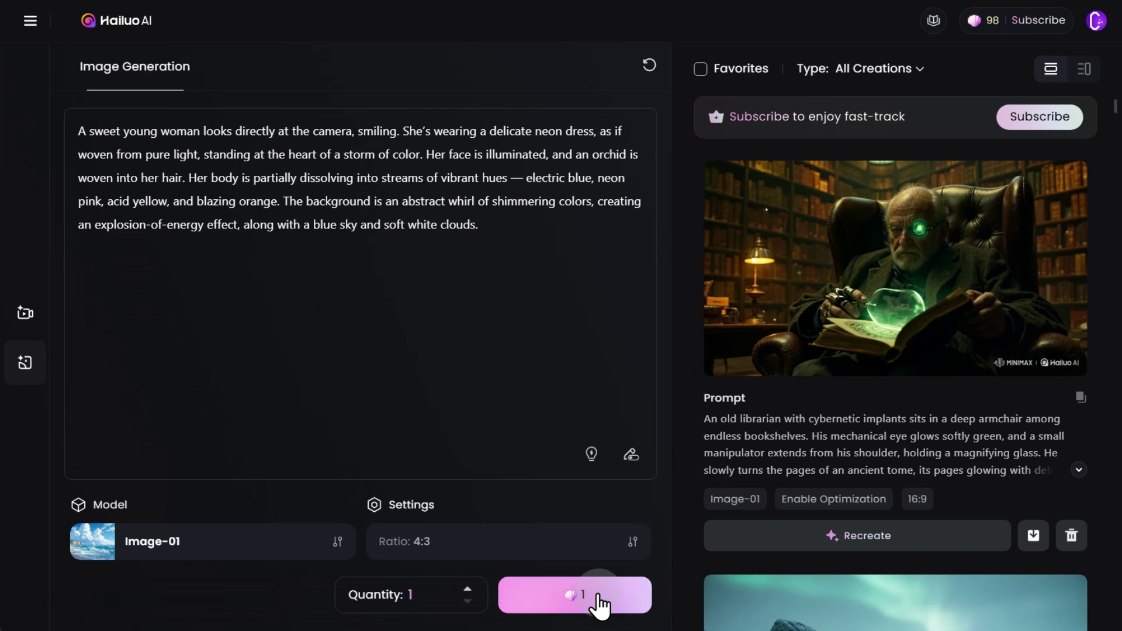
click(599, 605)
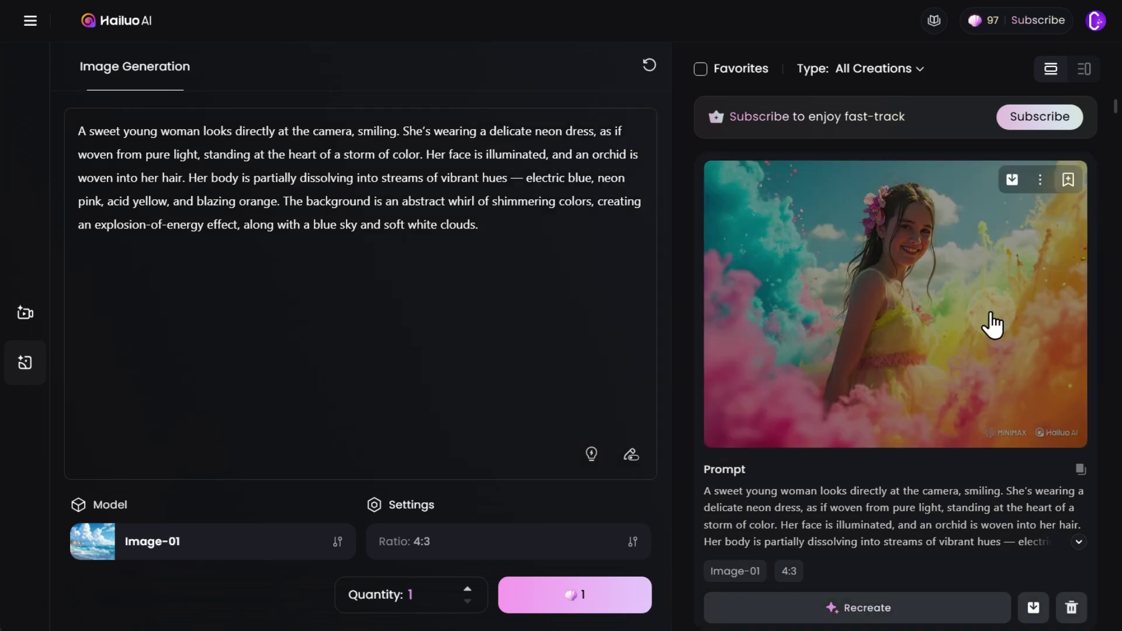
Open the generated image of the woman in the detail view and review its additional actions and download options.
click(991, 324)
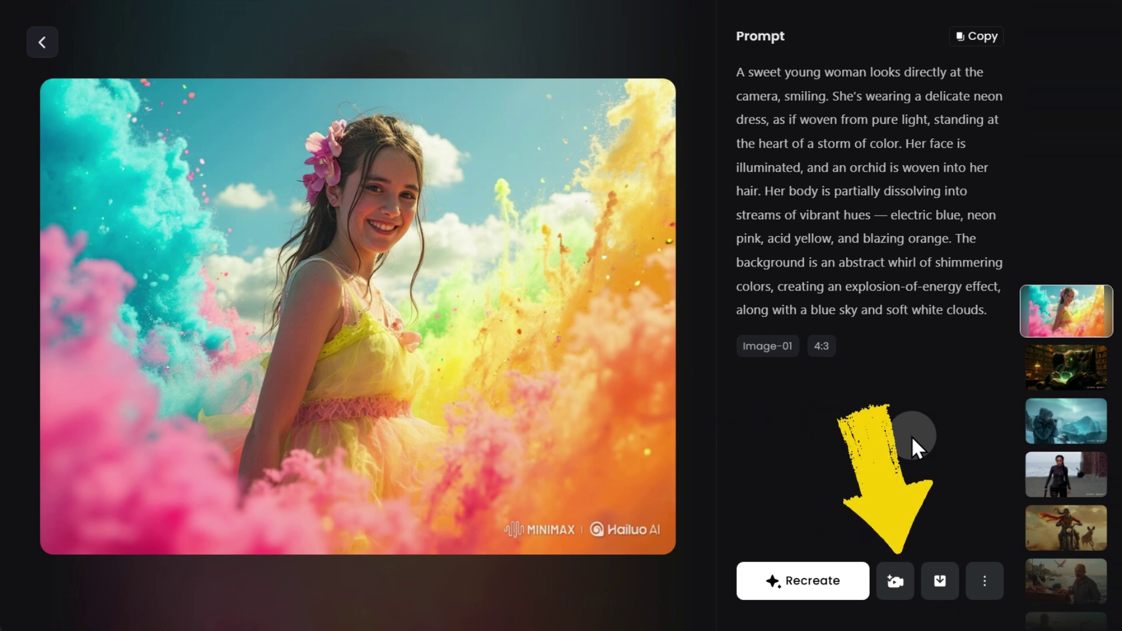
click(984, 582)
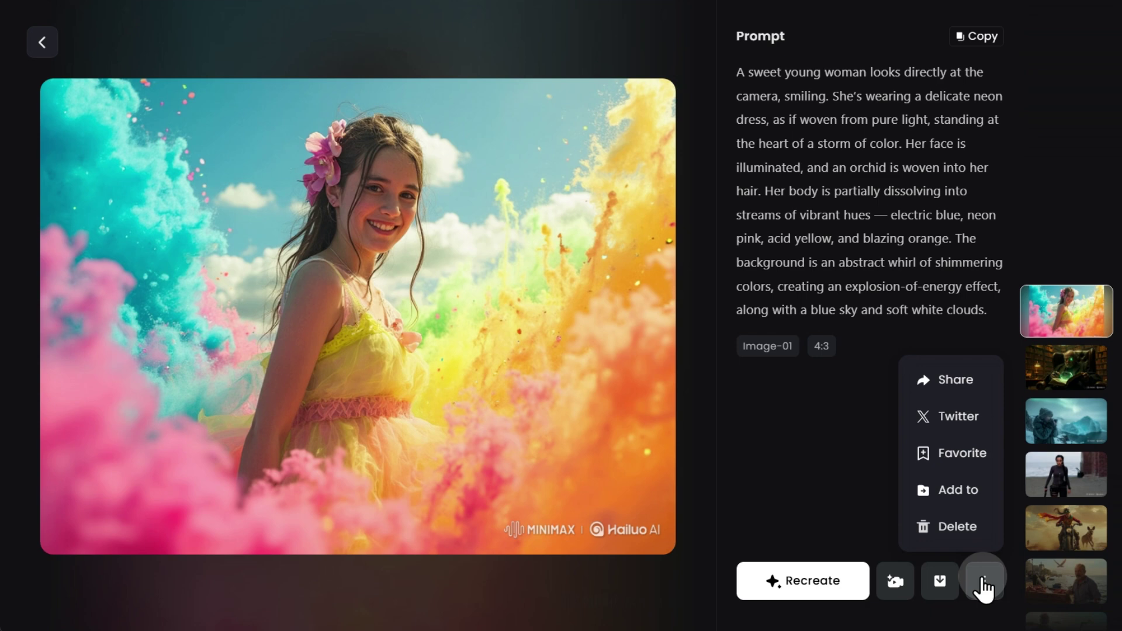
mouse_move(944, 586)
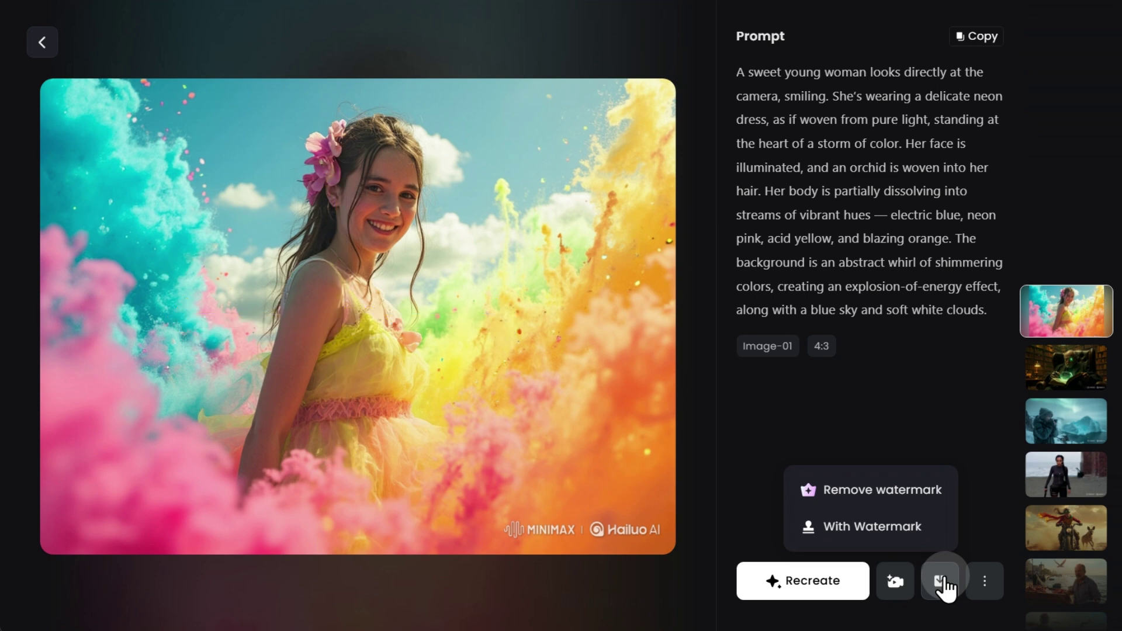
mouse_move(895, 583)
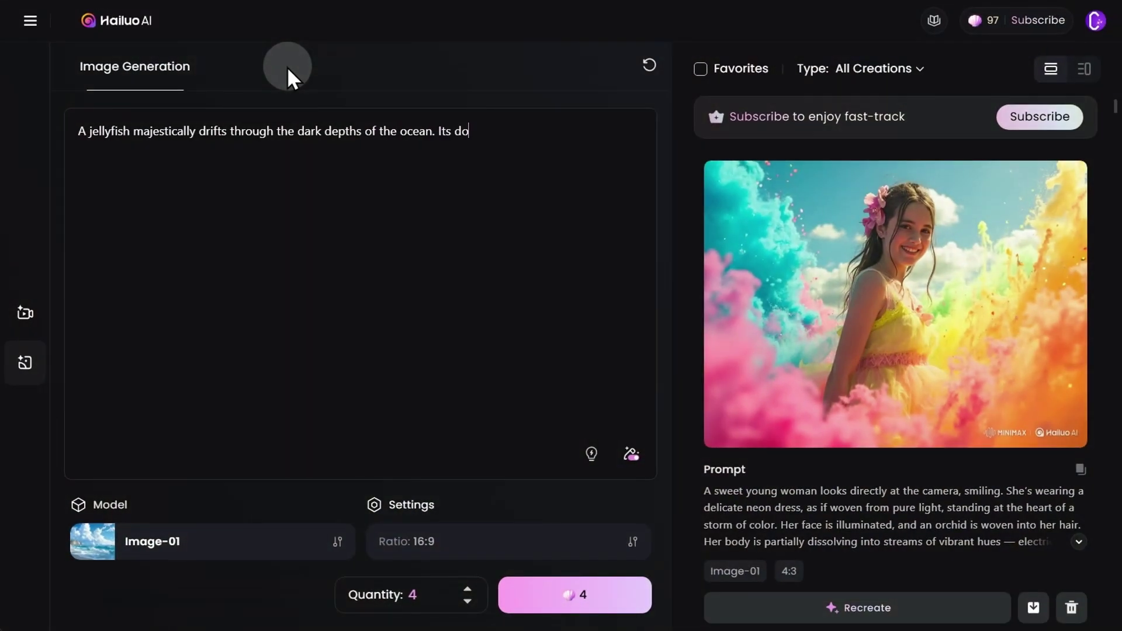
Generate 3:4 images from a prompt describing a semi-transparent jellyfish glowing violet, pink and gold as it drifts through the dark ocean depths.
text(me is semi-transparent and glows with a soft radiance in shades of violet, pink, and gold. The jellyfish’s tentacles are long and graceful, flowing downward in whimsical curls with delicate tones of cream, blue, and lavender. The background around the jellyfish is a deep navy bl)
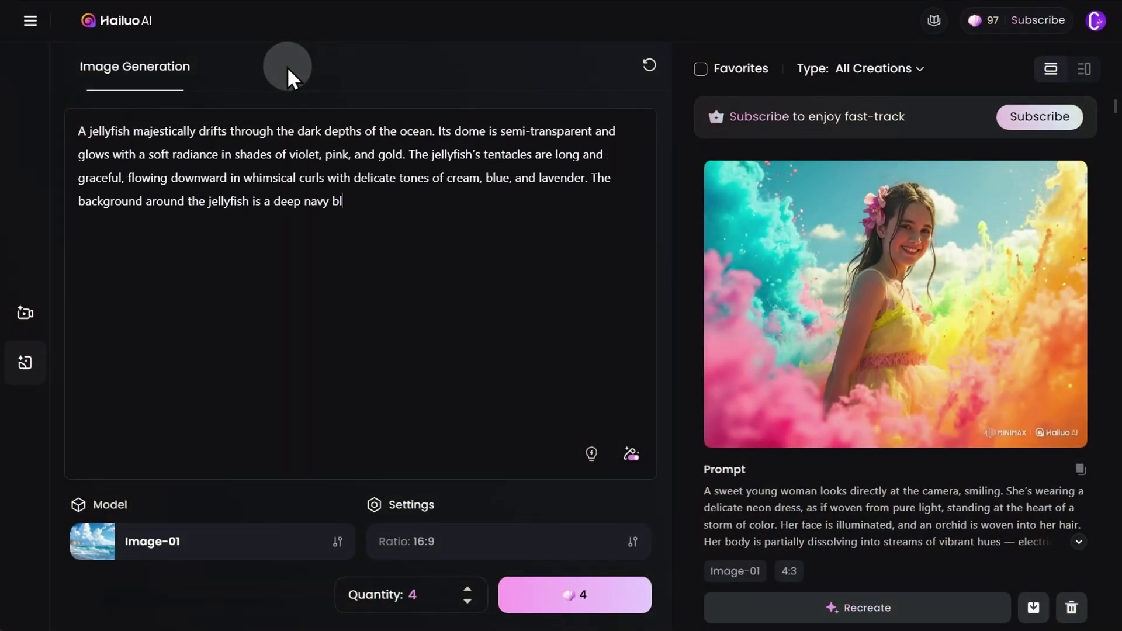
text(ue, with scattered light from above highlighting the jellyfish’s ethereal and mysterious presence.)
click(451, 543)
click(565, 476)
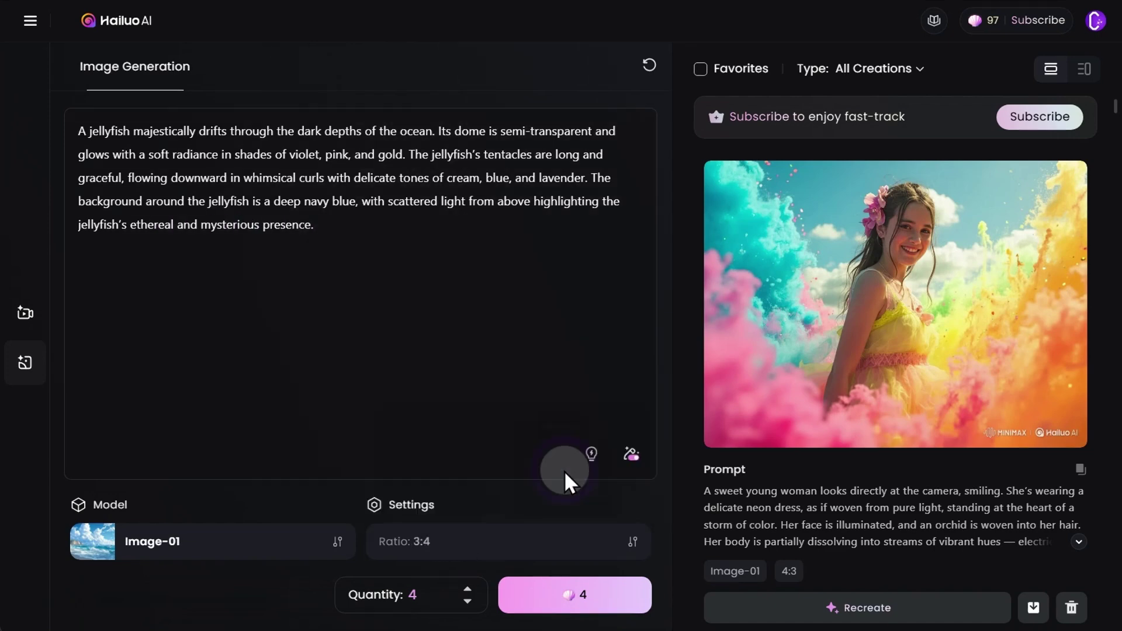
click(568, 599)
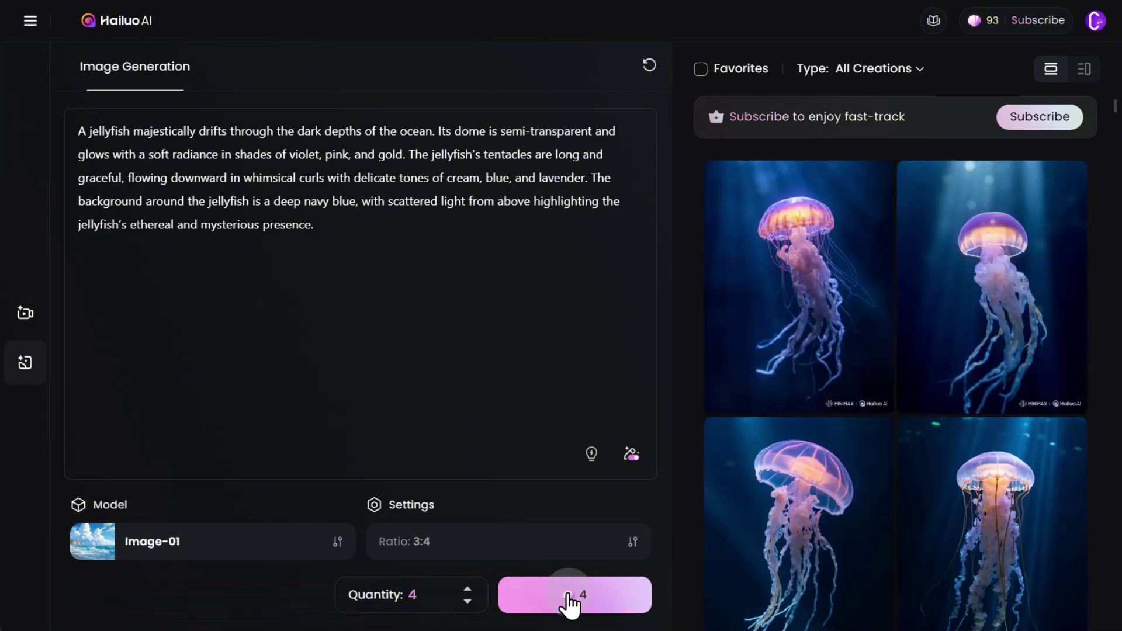
Open the first generated jellyfish image in the detail view and look through the other jellyfish variations.
click(791, 287)
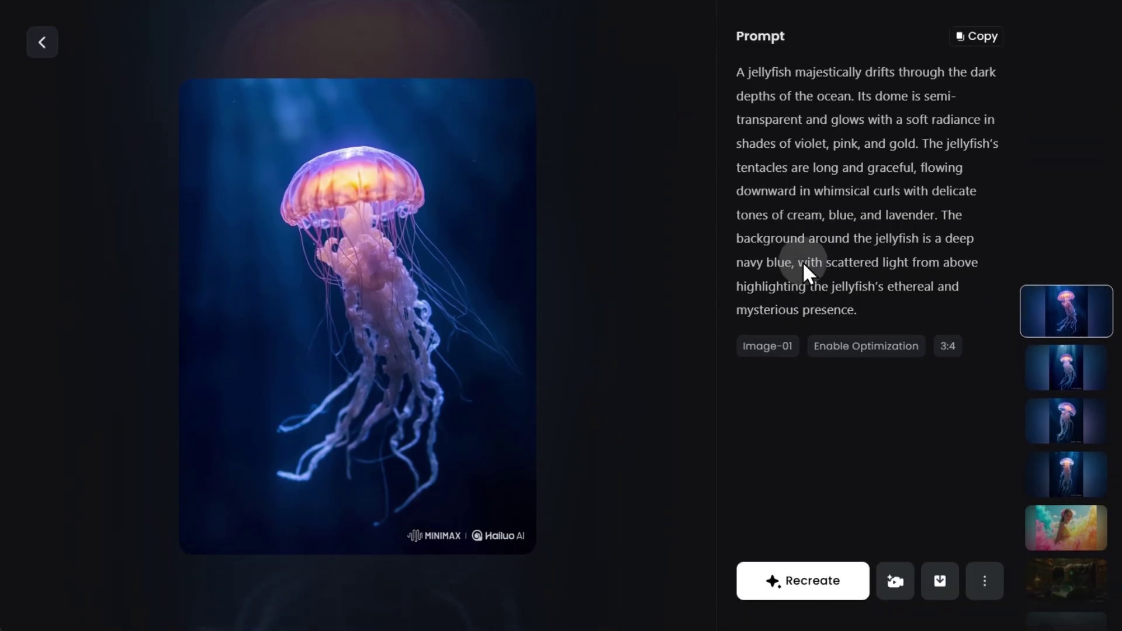
click(1062, 369)
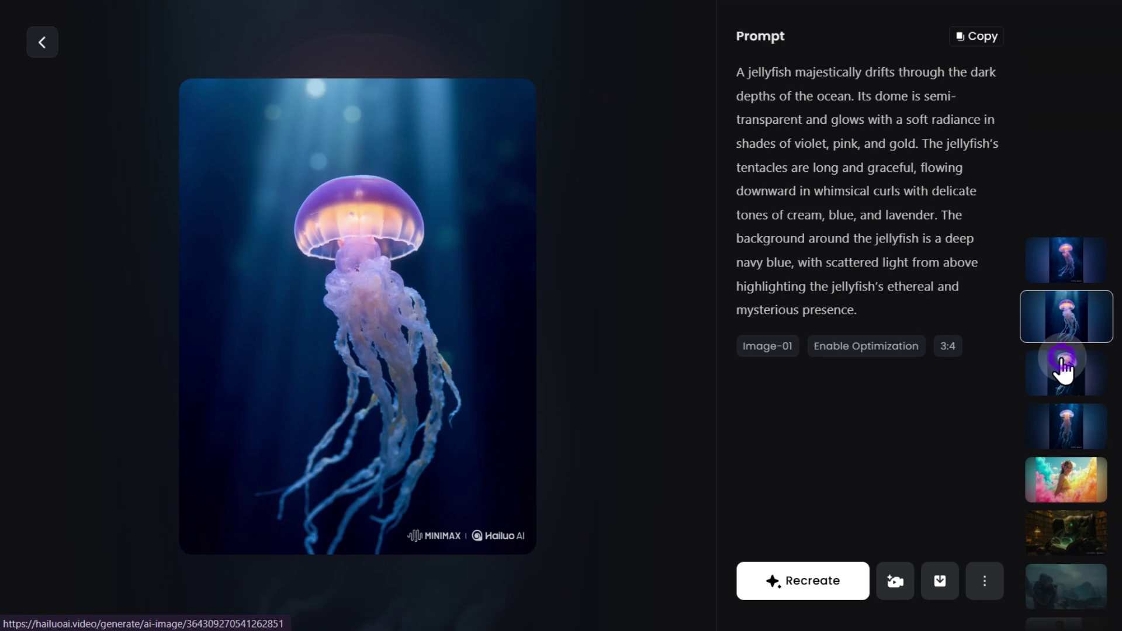
click(1062, 369)
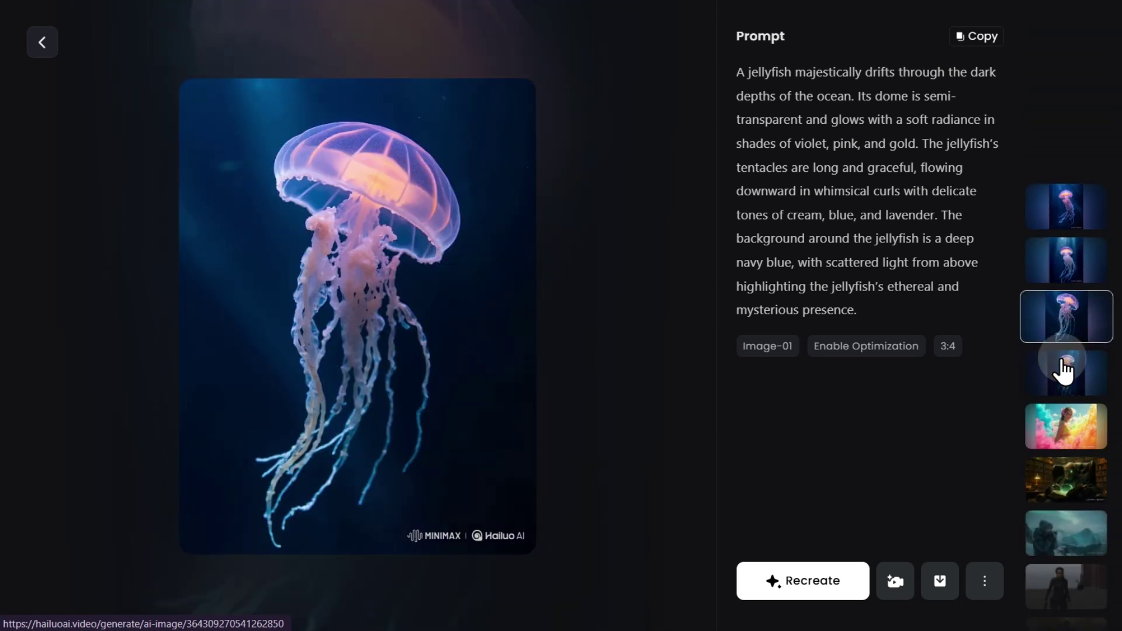
click(1063, 369)
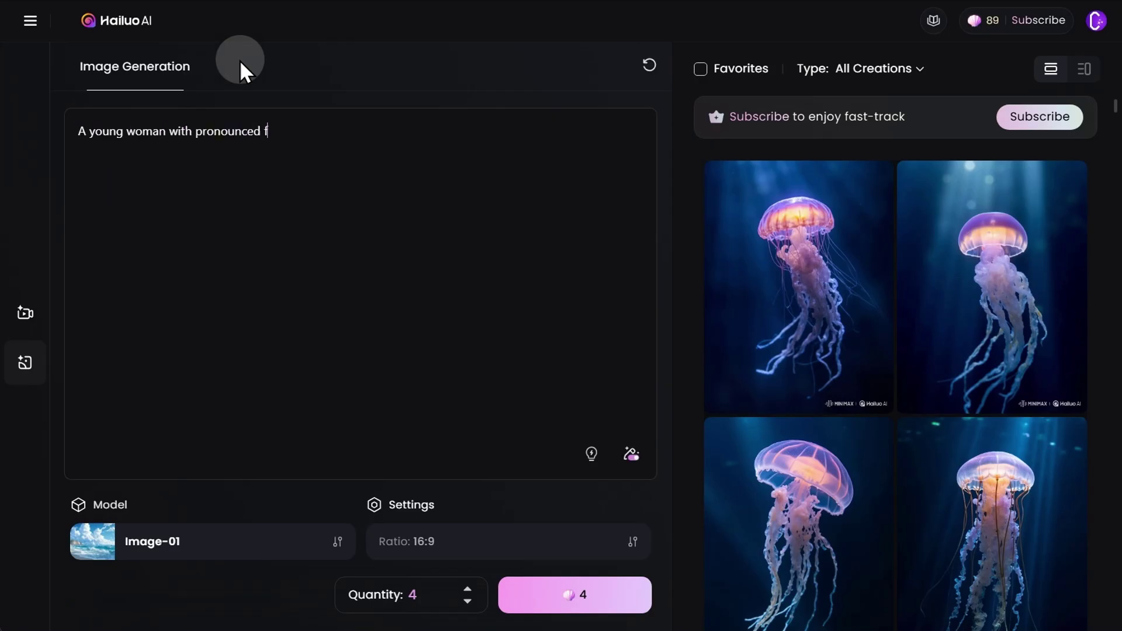
Generate four 16:9 images from a prompt describing a young woman with a long dark braid and tactical belt in a ruined, burning city street.
text(feminine curves stands in the middle of a narrow, ruined city street.)
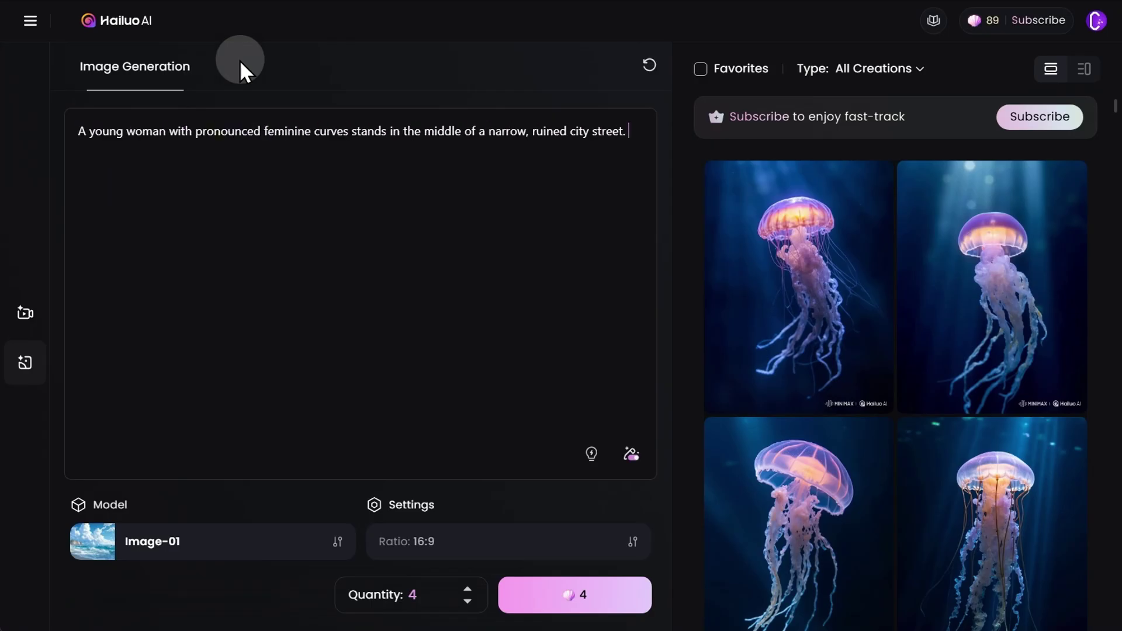
text( Flames on the left cast a glow on her figure, highlighting her rounded hips, narrow waist, and full chest. A long dark braid drapes over her shoulder, adding elegance to her look. She's wearing a tight light-blue tank top with a deep neckline and short brown shorts that hug her body. A tactical belt with two holsters, black fingerless glo)
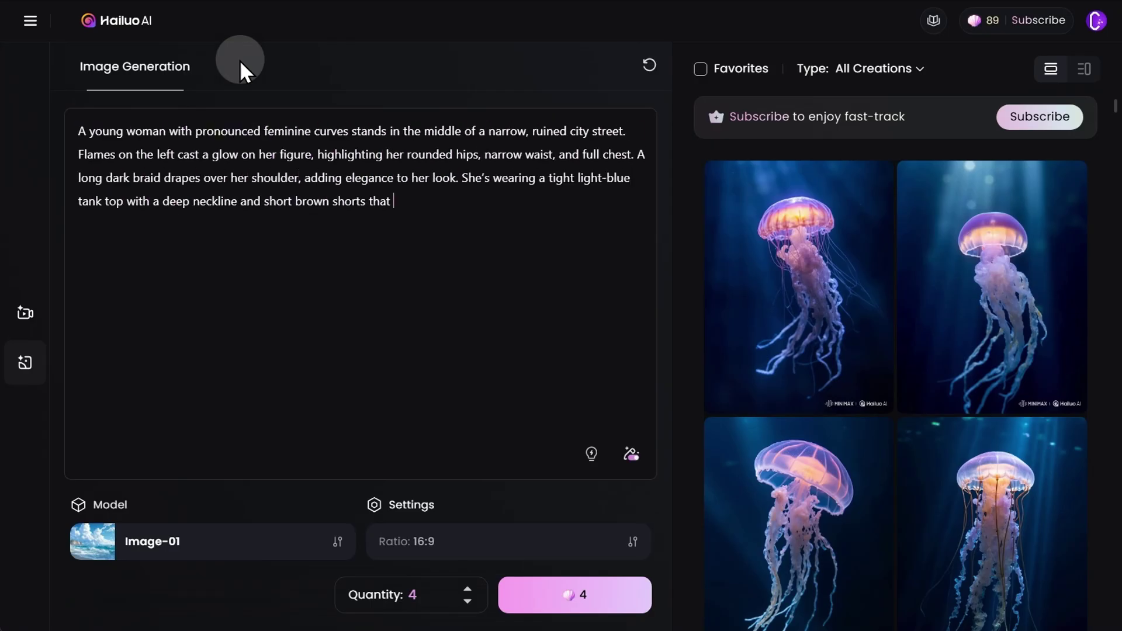
text(ves, and tall boots complete her combat-ready style. Her stance is confident, hands on her hips, with a direct, strong, and determined gaze. The atmosphere is tense, emphasizing a blend of strength and femininity.)
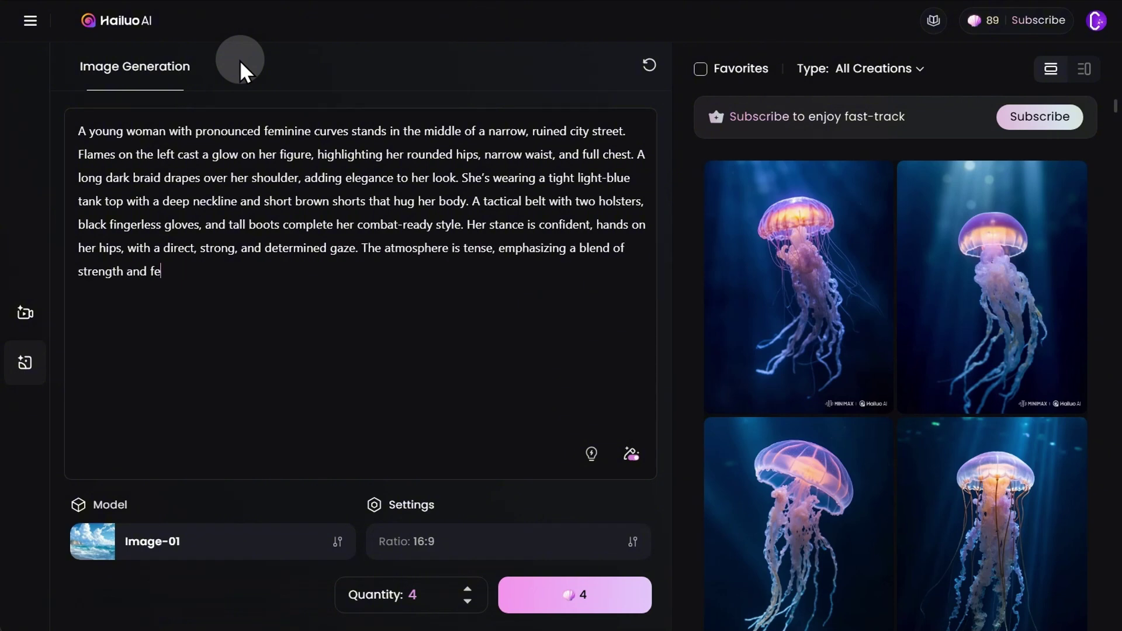
click(590, 596)
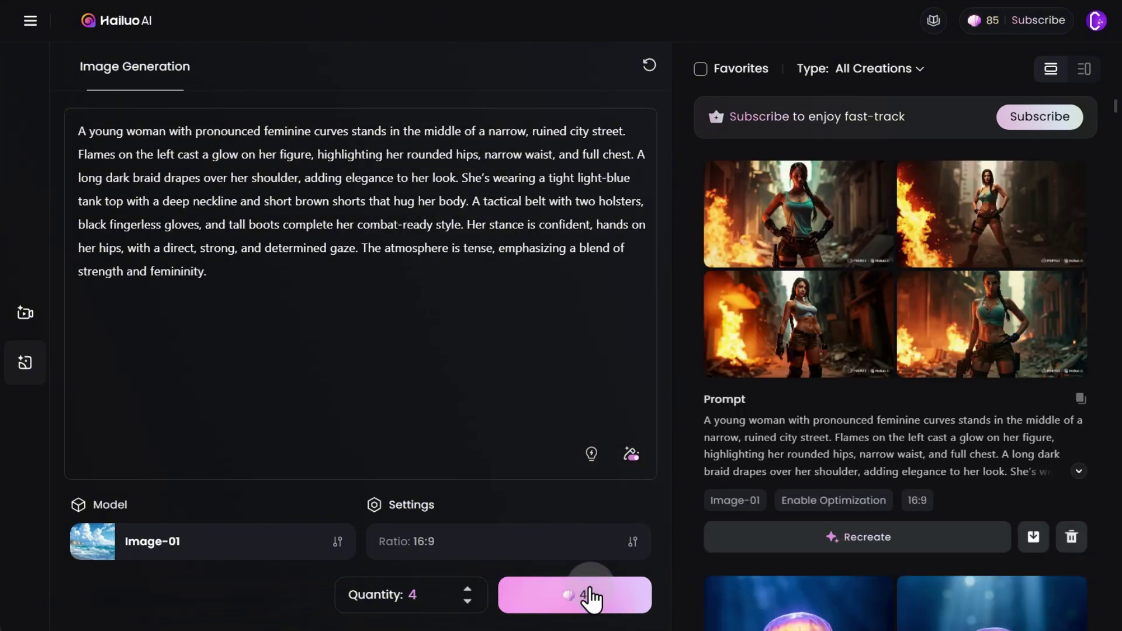
Open the first image of the woman in the ruined street in the detail view and look through its three other variations.
click(779, 203)
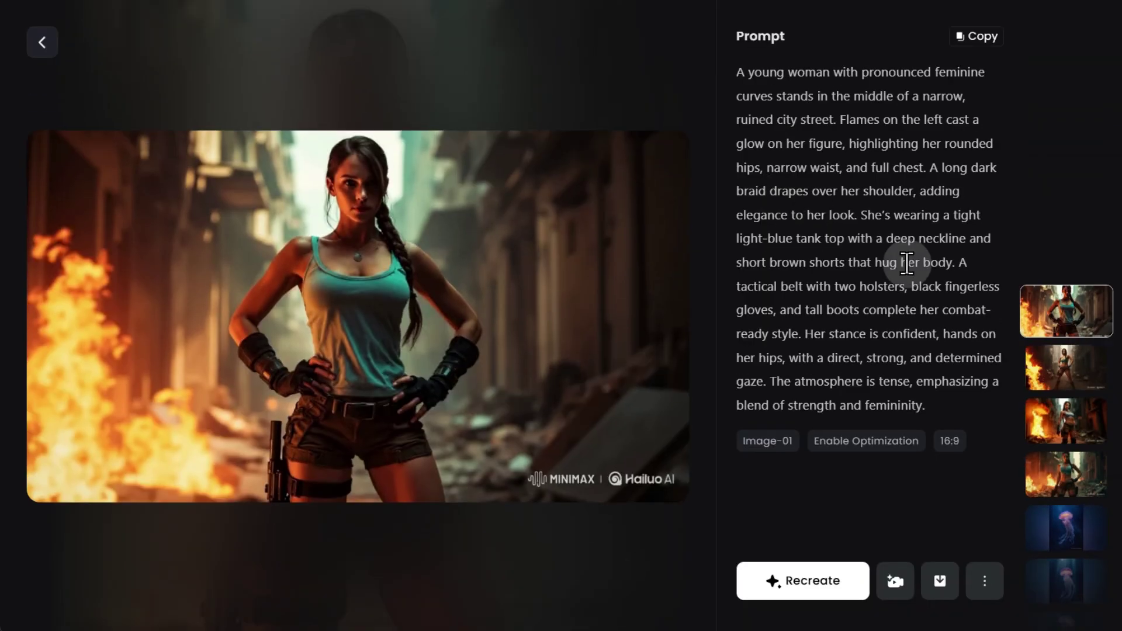
click(1058, 379)
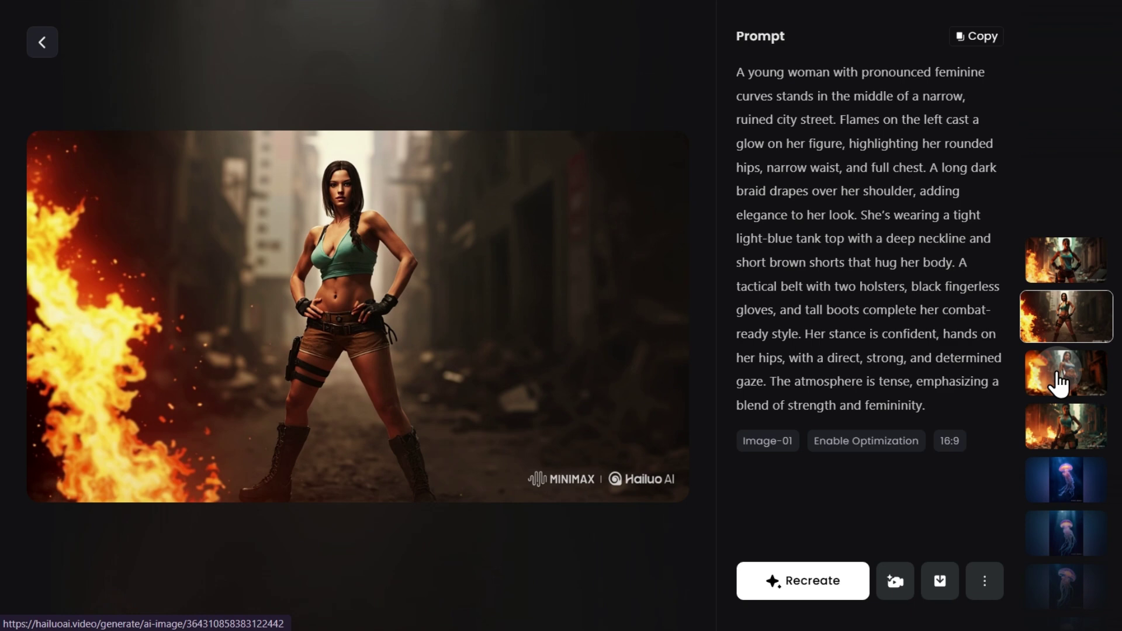
click(1059, 380)
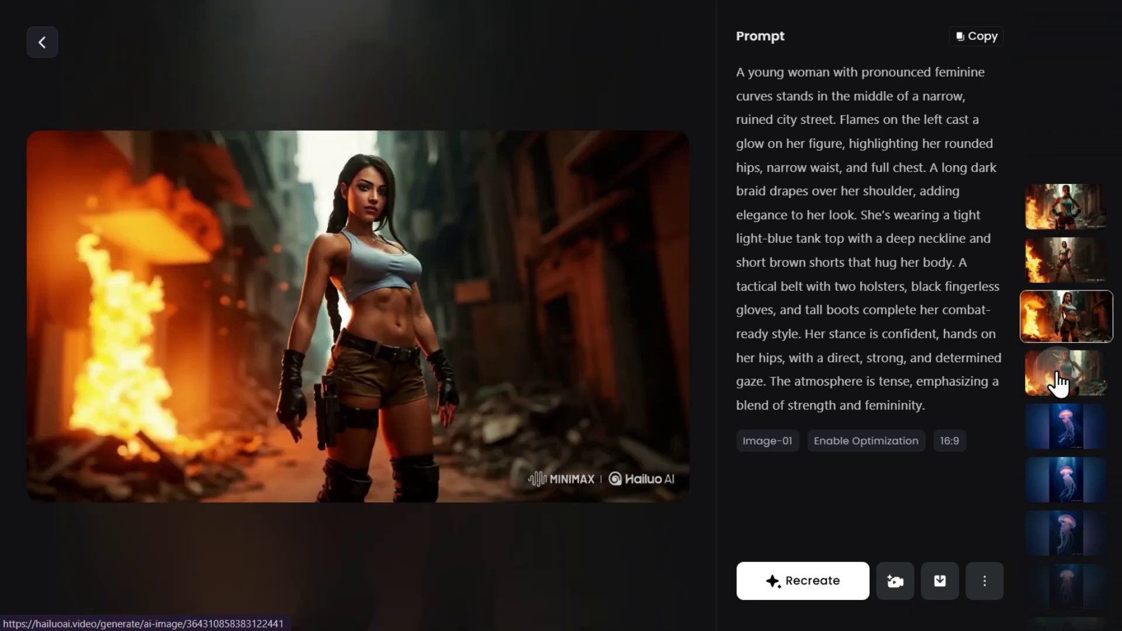
click(1058, 380)
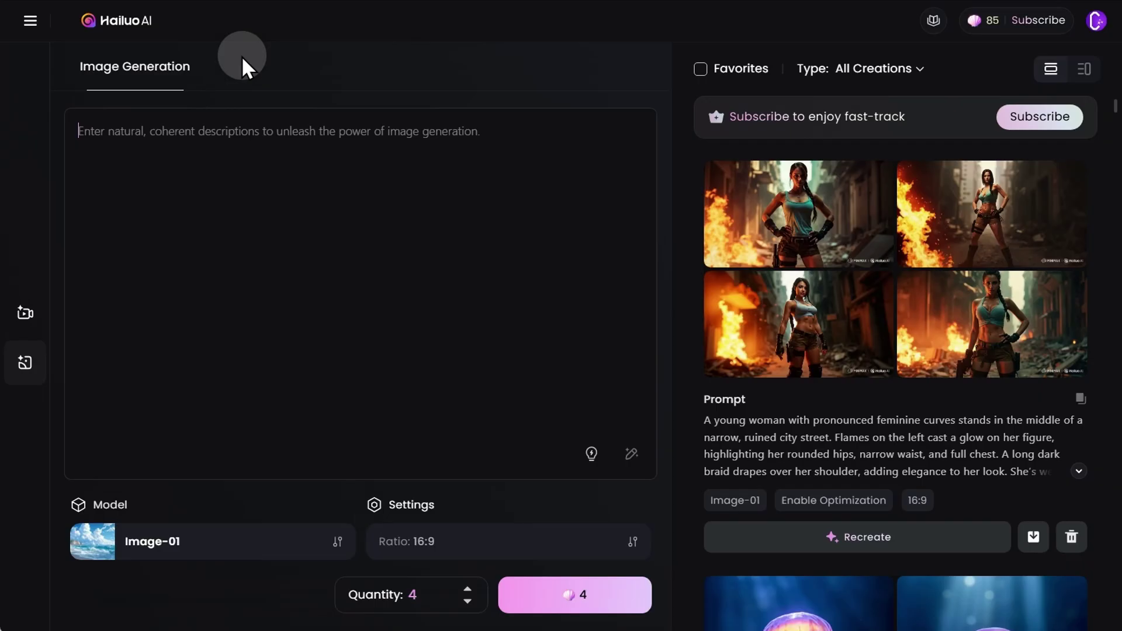
Generate four 1:1 images from a prompt describing a massive spherical mechanism with a molten orange core suspended in a ruined urban alleyway.
text(An urban alleyway, completely ruined and abandone)
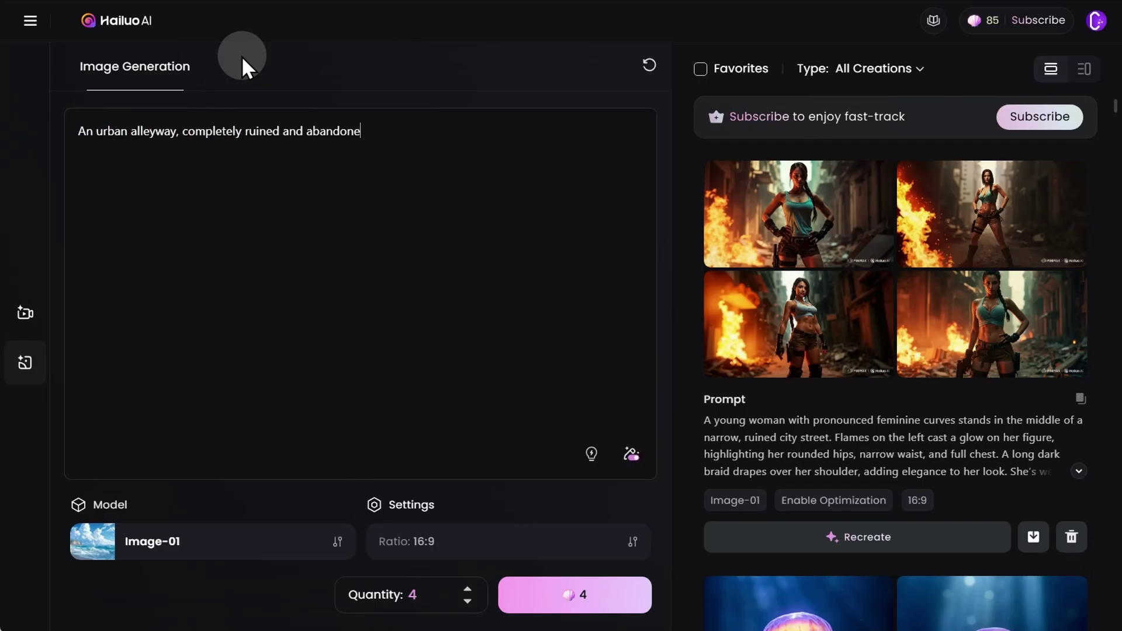
text(d. Between tall, dark buildings—whose walls are covered in cracks and debris—looms a massive spherical mechanism. At its center is a molten core glowing bright orange, resembling a burning reactor or an artificial sun. The sphere is suspende)
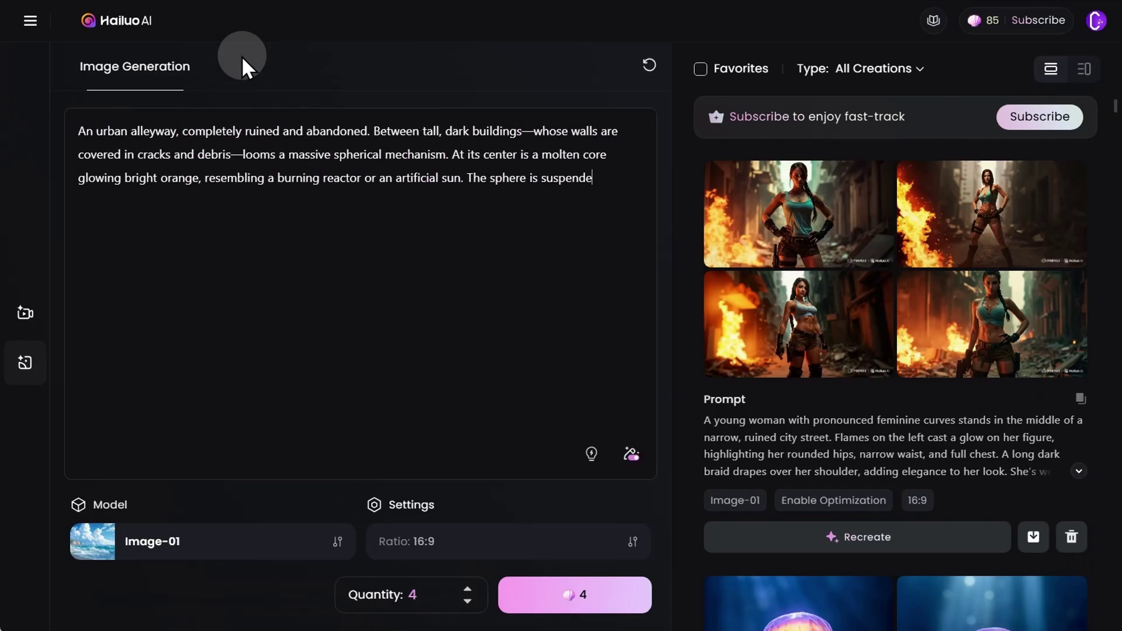
text(d in midair by numerous metal cables, wires, and mechanical brackets stretching toward it from various sides of the street and from above. On the ground lie chunks of concrete, shattered facades, broken stones, and scattered mechanical debri)
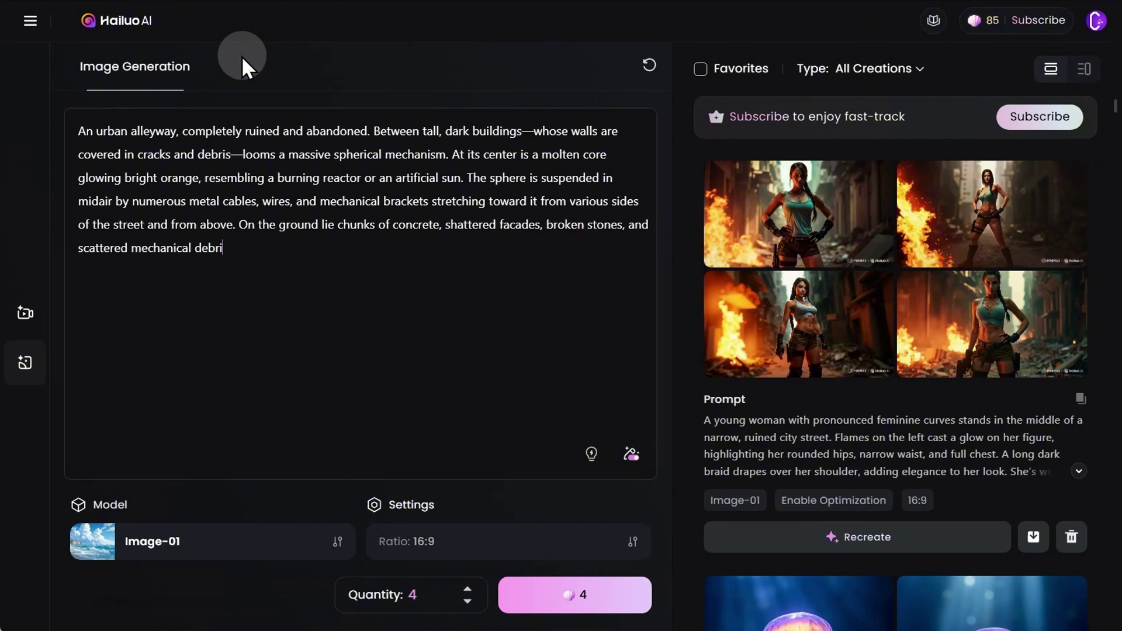
text(s. The scene is lit primarily by the light of the sphere’s core, reflecting off the damp cobblestones below.)
click(523, 535)
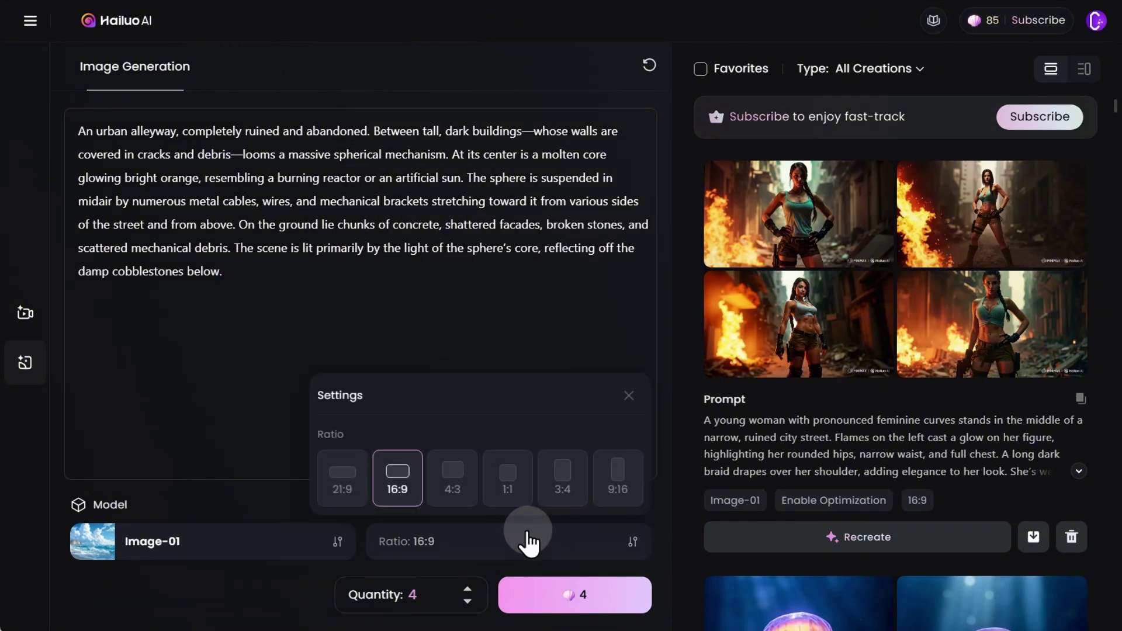
click(514, 494)
click(566, 591)
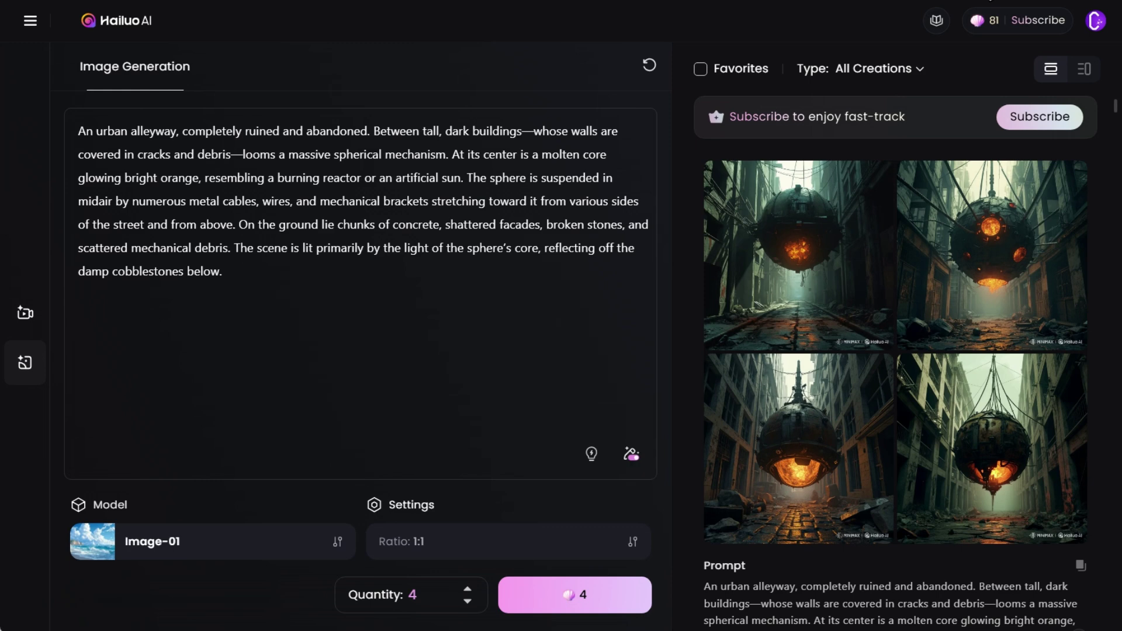
Open the first image of the spherical mechanism in the detail view and look through the next variations.
click(830, 225)
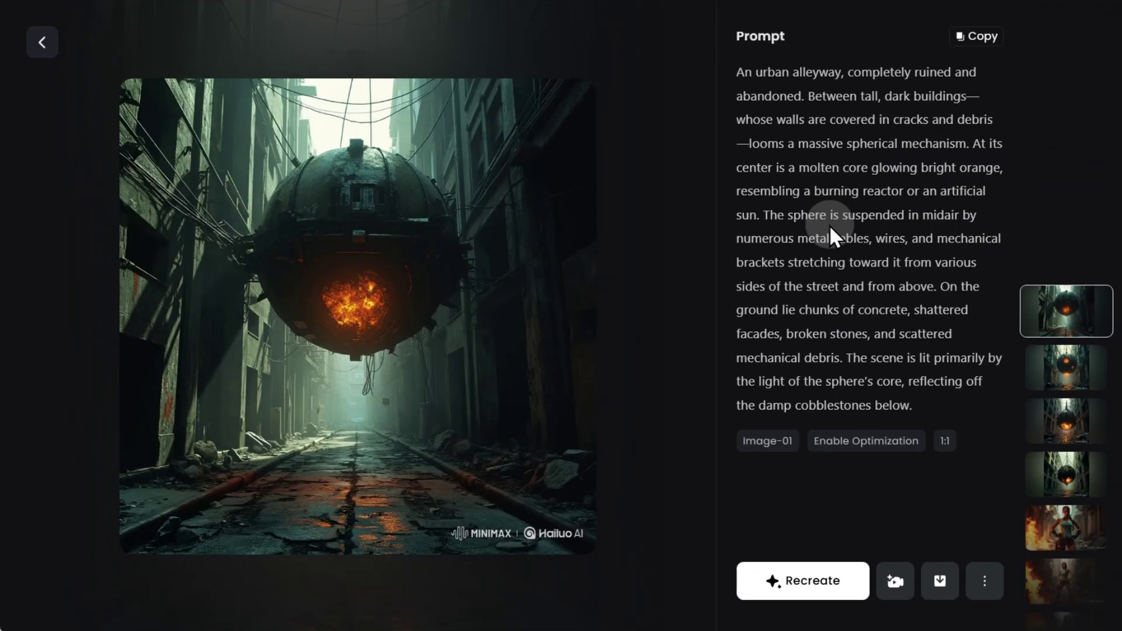
click(1054, 358)
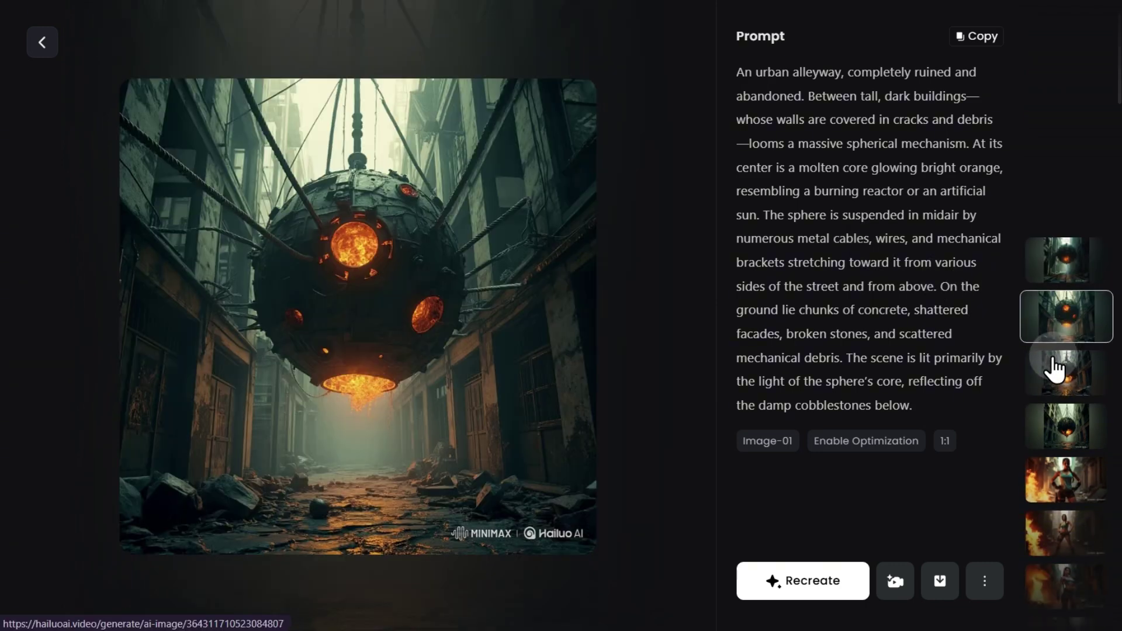
click(1054, 371)
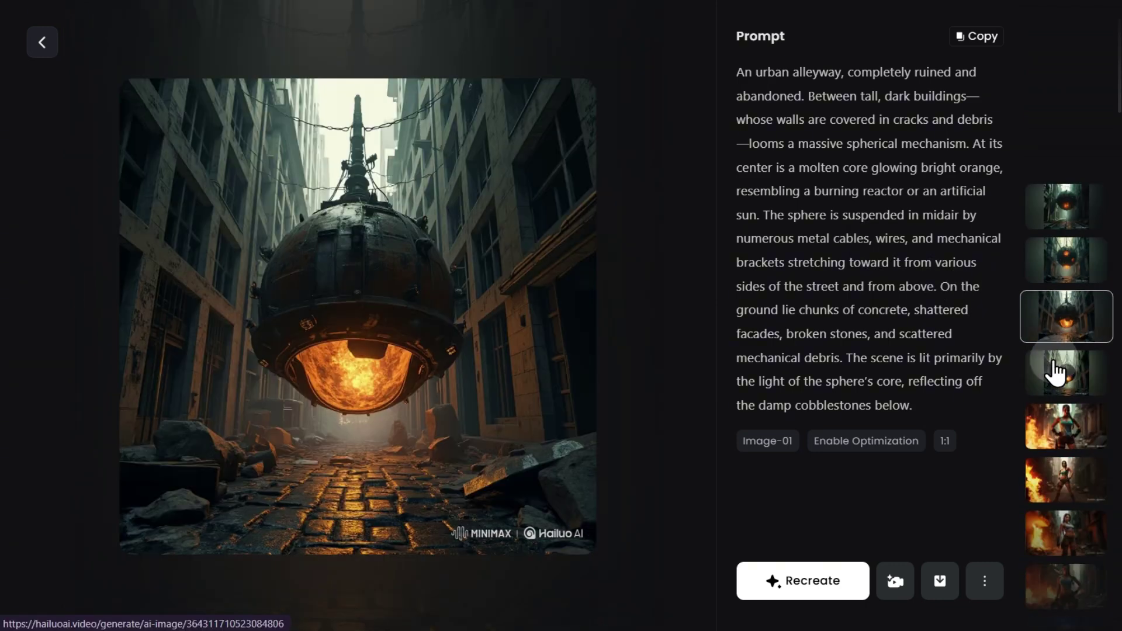
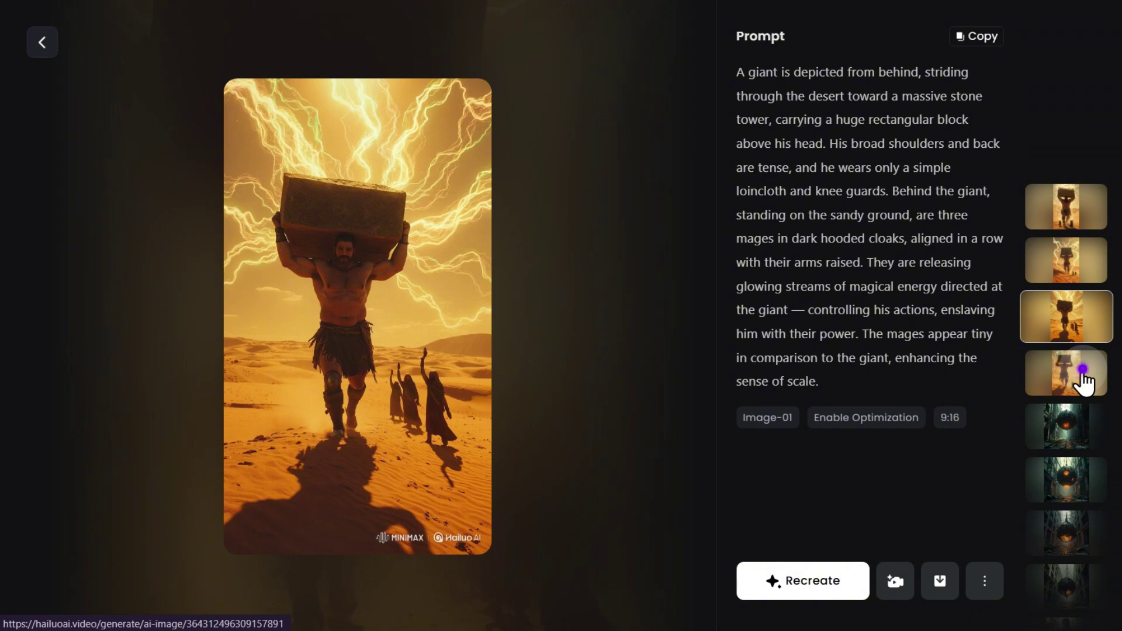
View the fourth variation of the giant carrying a stone block through the desert.
click(1083, 371)
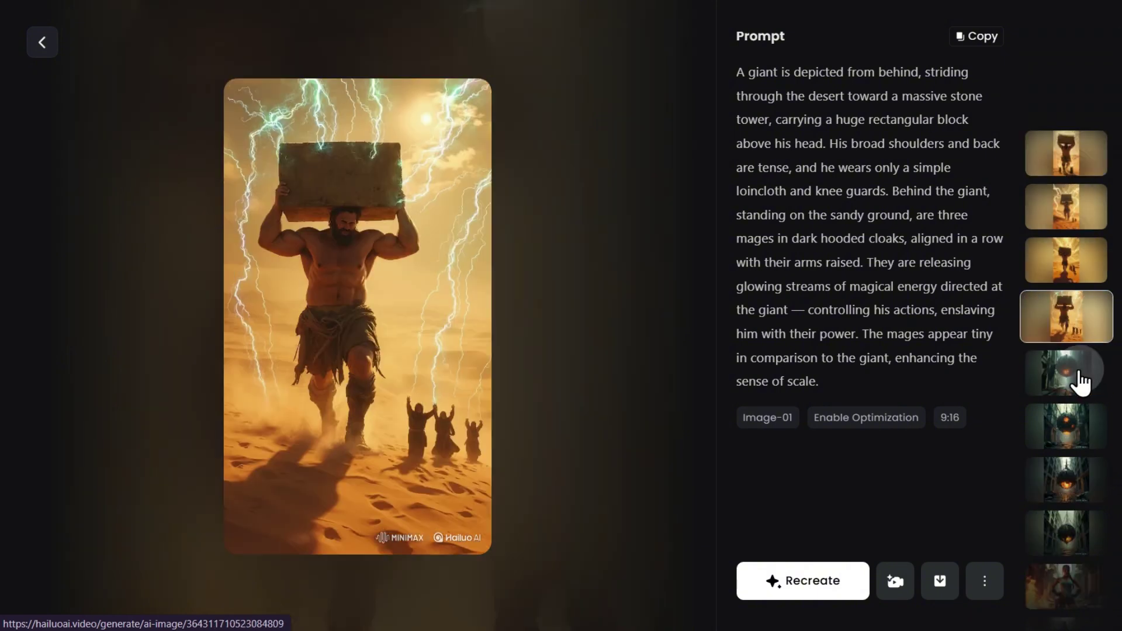
Generate four 4:3 images from a prompt describing a worried family and a man in military uniform near a television showing an angry bald man.
text(At the center of the composition is a television, taking up most of the image. On the screen, a bald man in a suit sits at a desk, speaking aggressively and tensely, with an e)
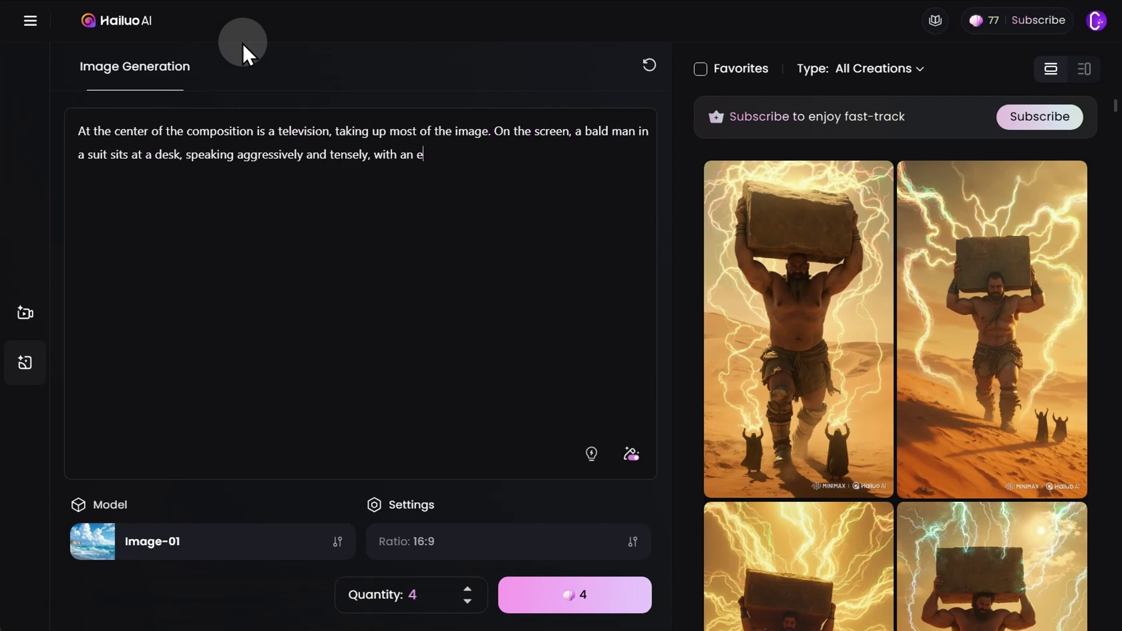
text(xpression of anger and hatred on his face. The living room where the scene unfolds is modest but clean and well-kept: light-colored walls with cozy wallpaper, neat furniture. The lighting is w)
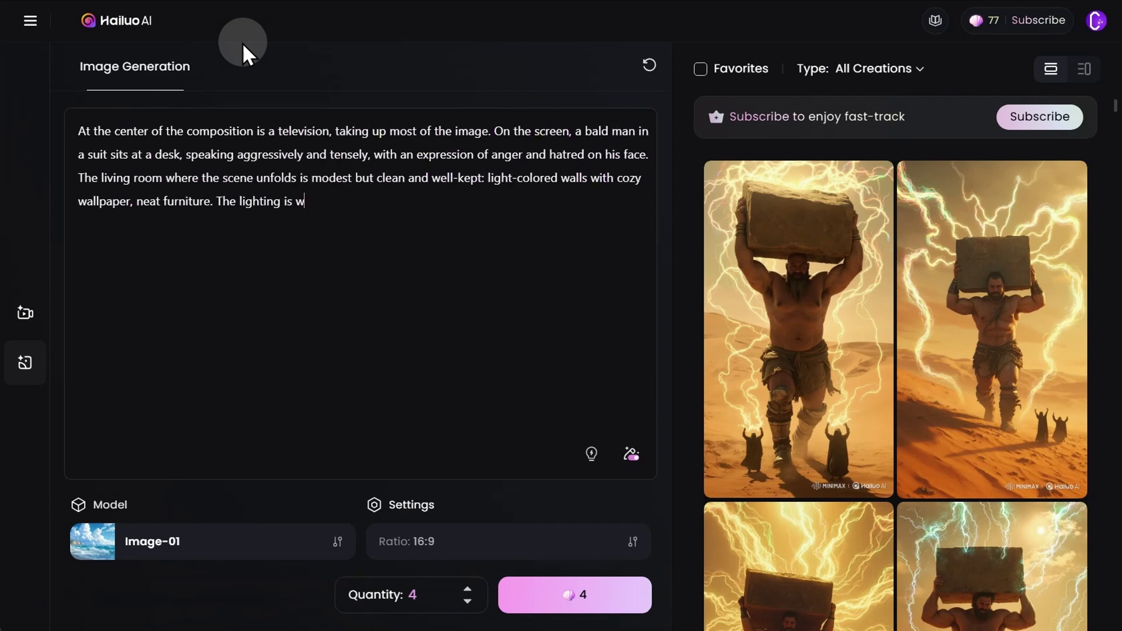
text(arm and soft, with no harsh shadows. Sitting near the television are a woman and two children — silent, focused, with worry in their eyes. By the door stands a distressed man in field military)
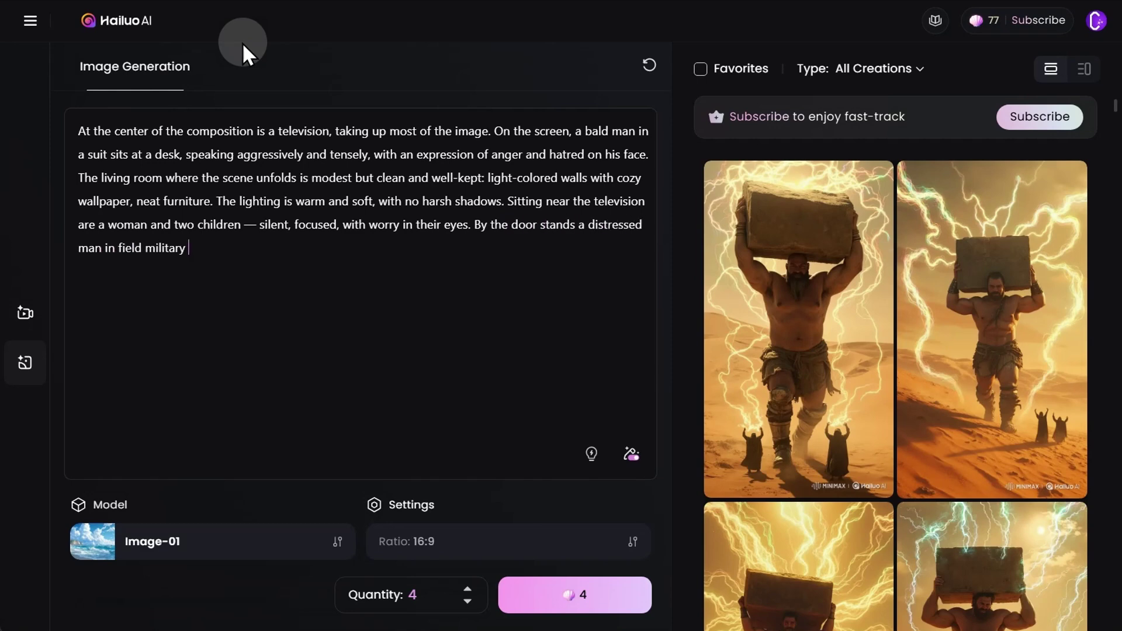
click(476, 537)
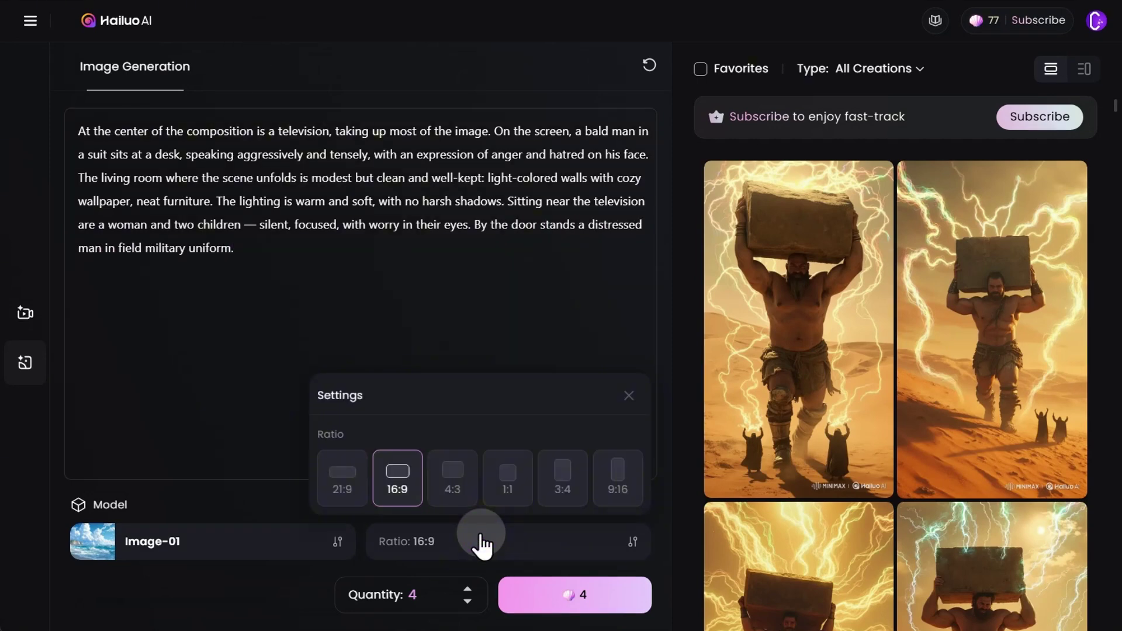
click(457, 476)
click(560, 594)
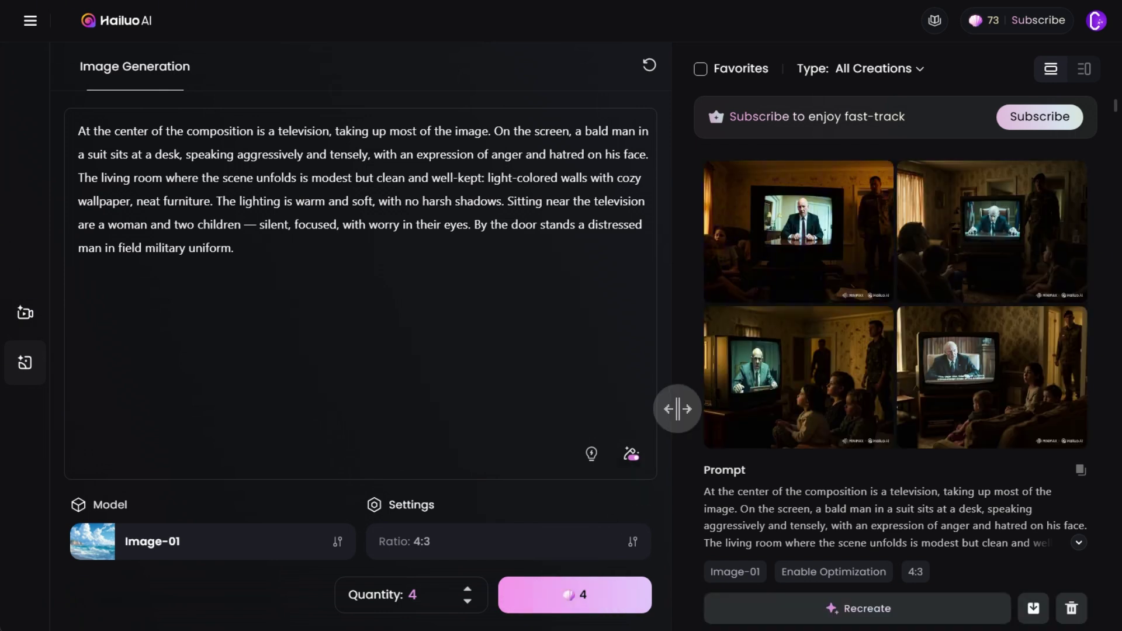
Open the first television scene image in the detail view and look through its three other variations.
click(784, 249)
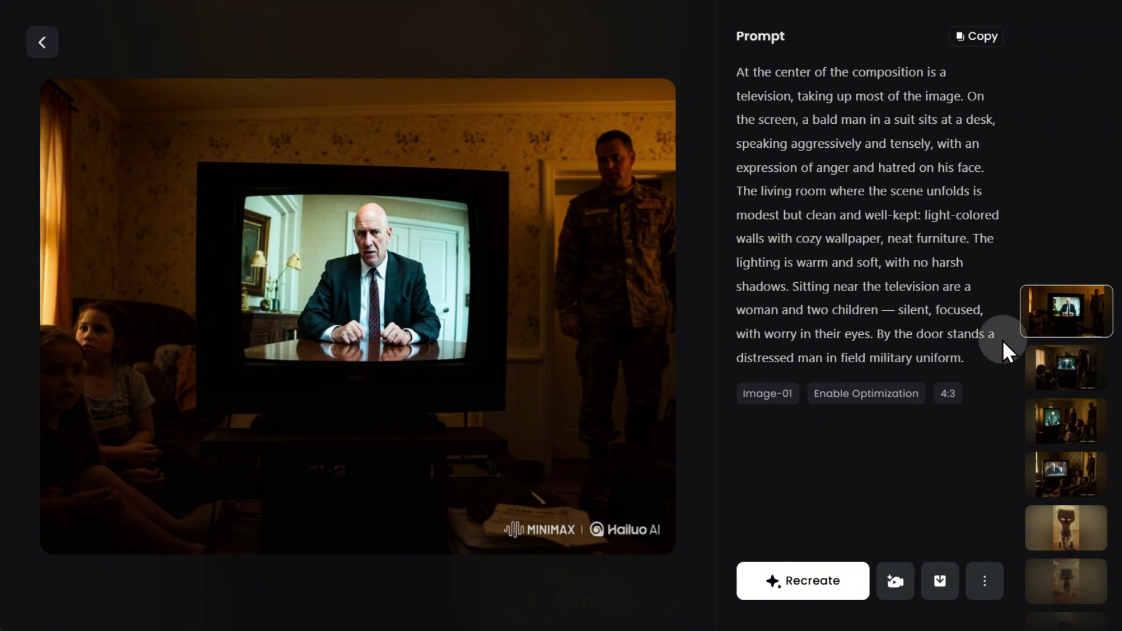
click(1053, 384)
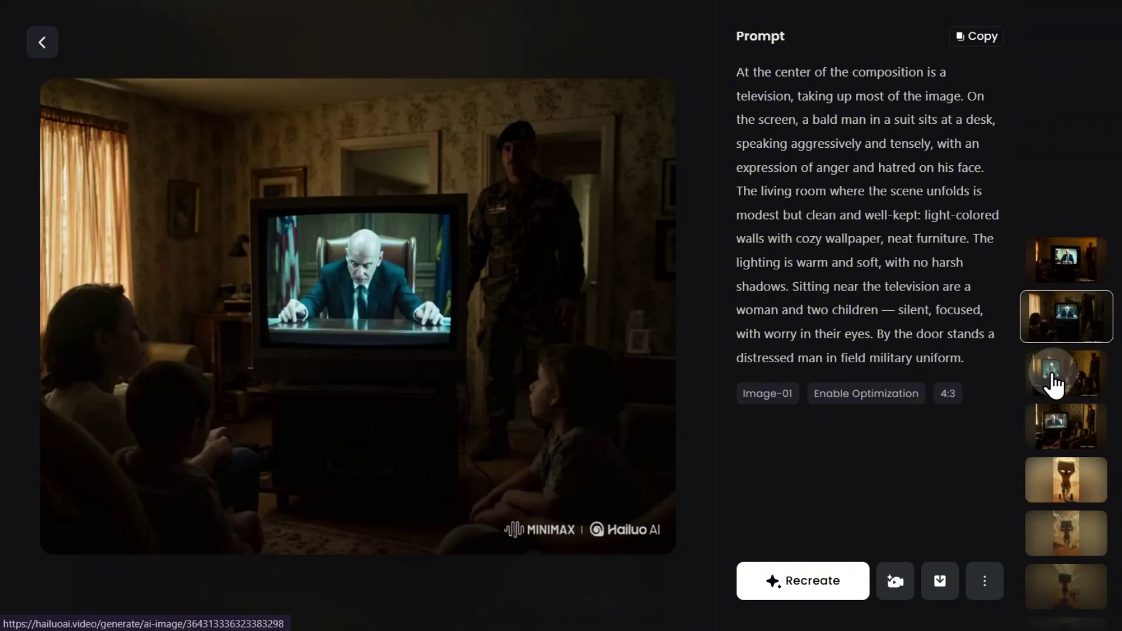
click(1054, 384)
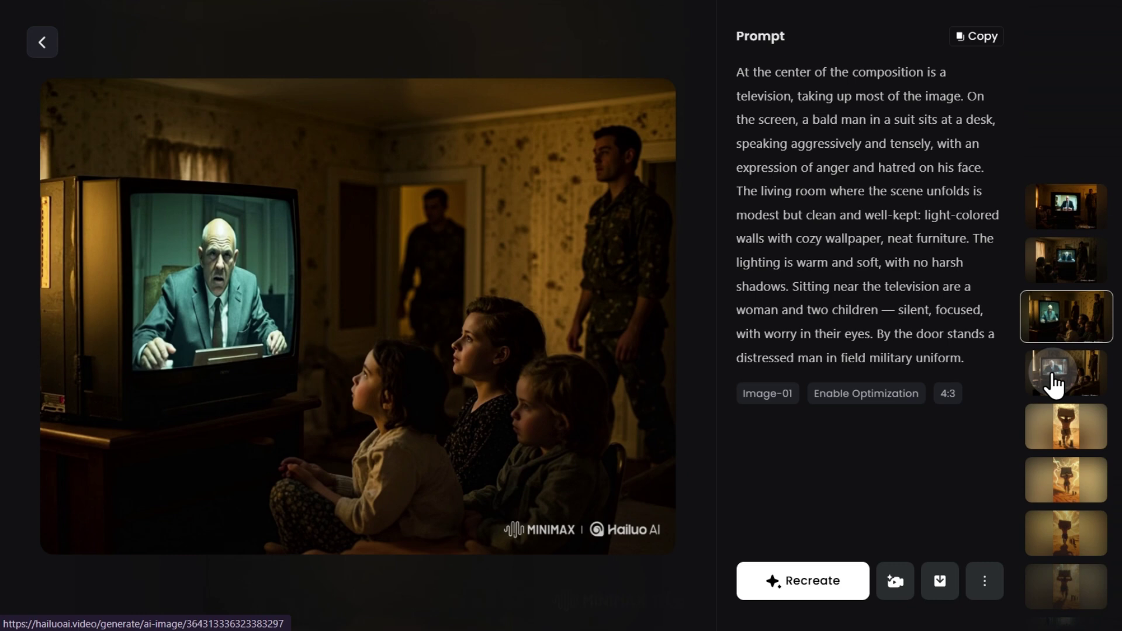
click(1054, 384)
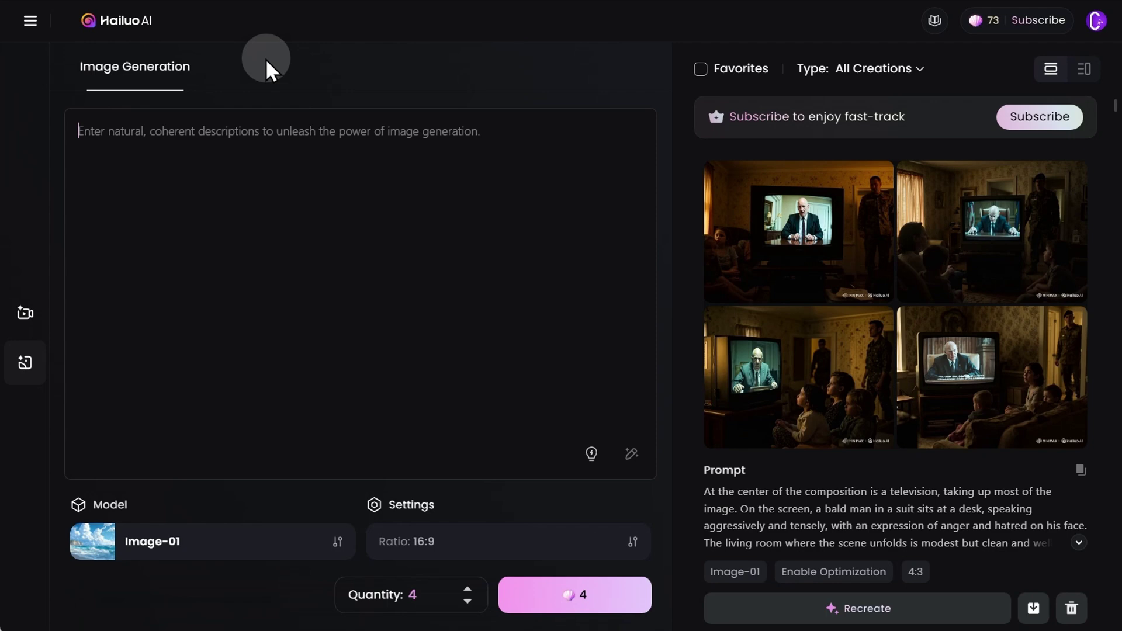
Generate four 3:4 images from a prompt describing a steampunk-style tree of copper and brass pipes, gears and metal leaves in a lush green forest.
text(A steampunk-style tree stands in the middle of )
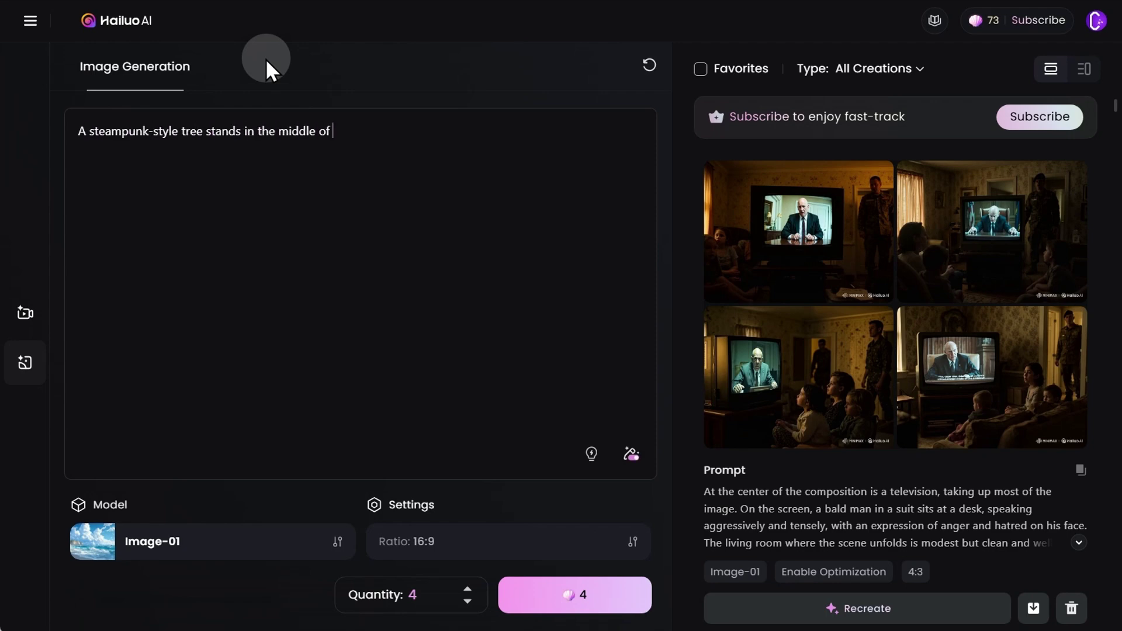
text(a lush green forest. The tree is entirely constructed from copper and brass pipes forming the trunk, intricate gears and mechanical joints forming the branches, and metal leaves adorned with fil)
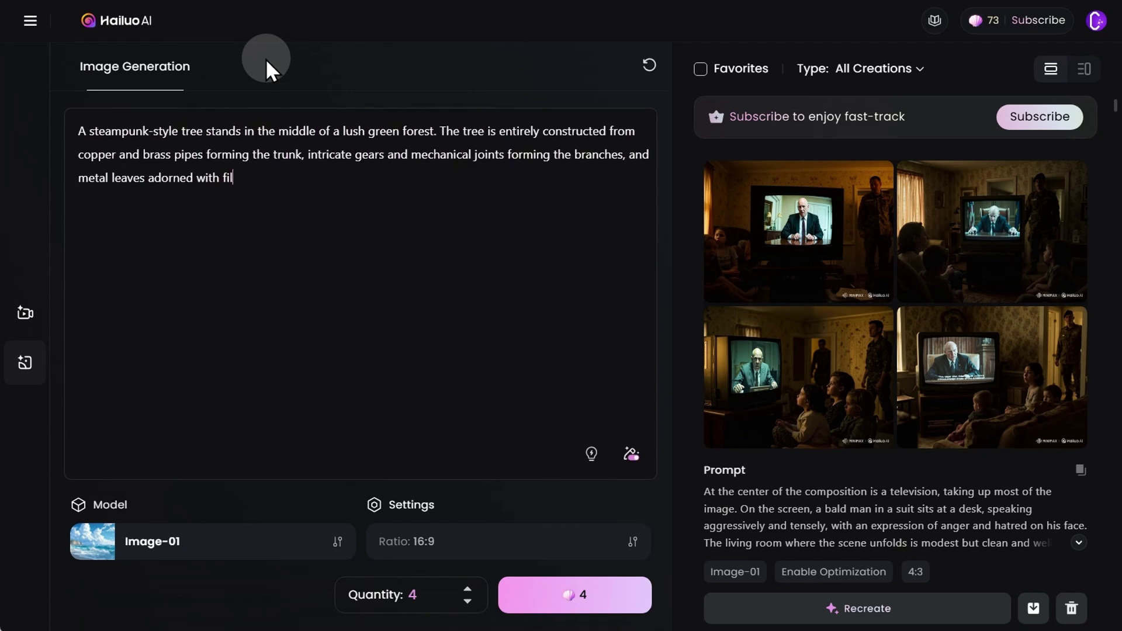
text(igree patterns. Steam gently rises from small vents in the bark. Some parts of the tree are covered with patches of moss and tiny flowers growing between the metal plates. In the background, soft natural light filters through real trees, creating a harmonious contrast between the mechanical)
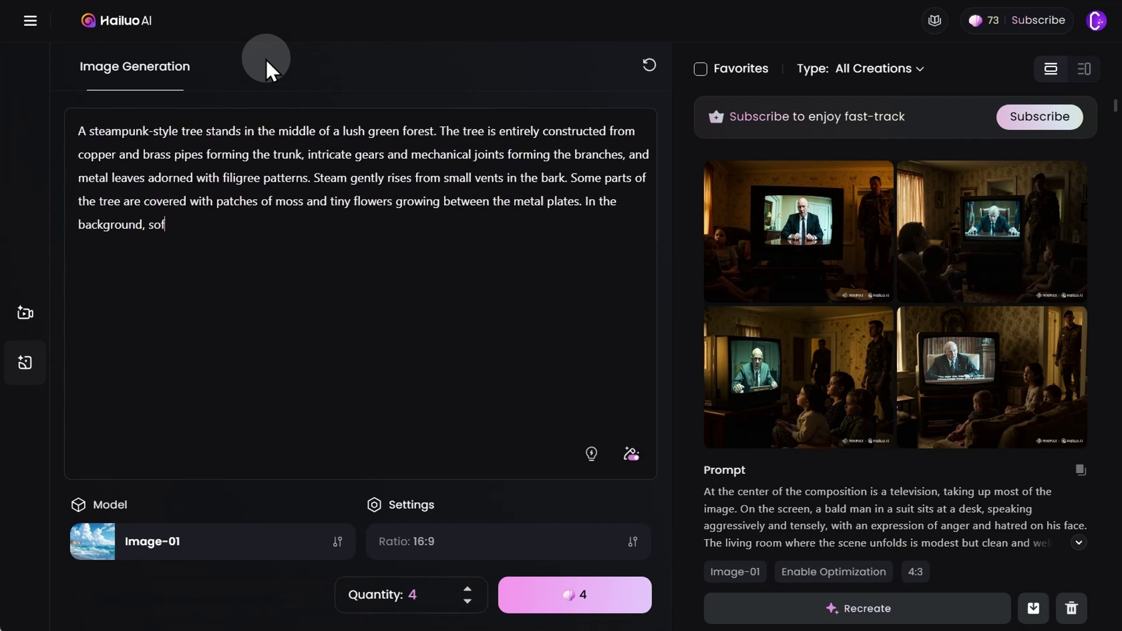
click(447, 500)
click(556, 479)
click(546, 595)
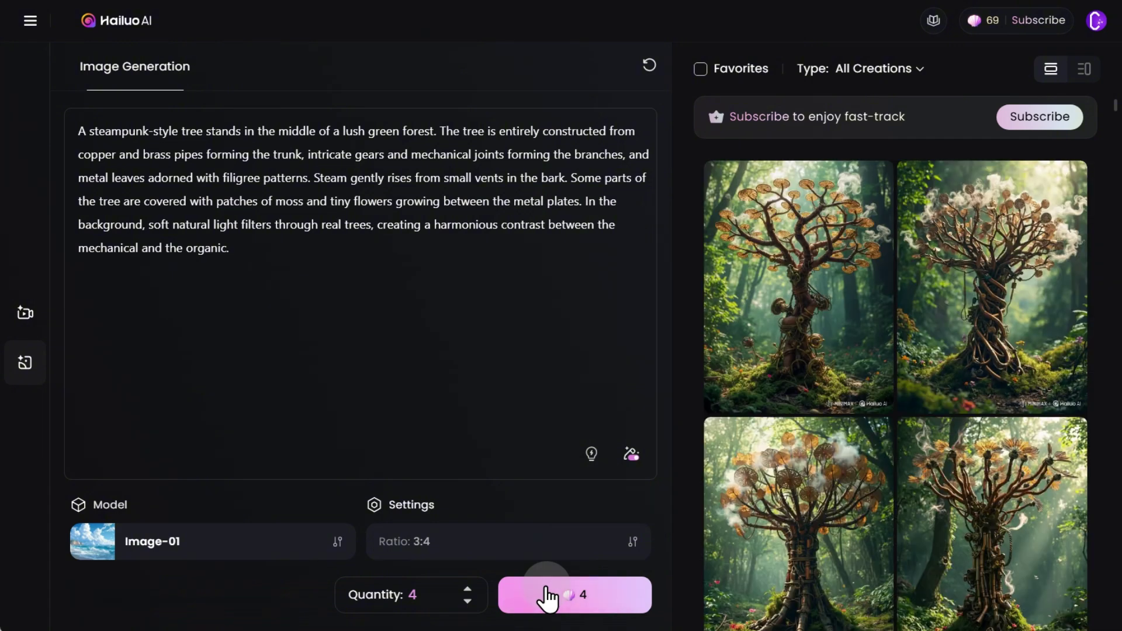
Open the first steampunk tree image in the detail view and look through its three other variations.
click(783, 332)
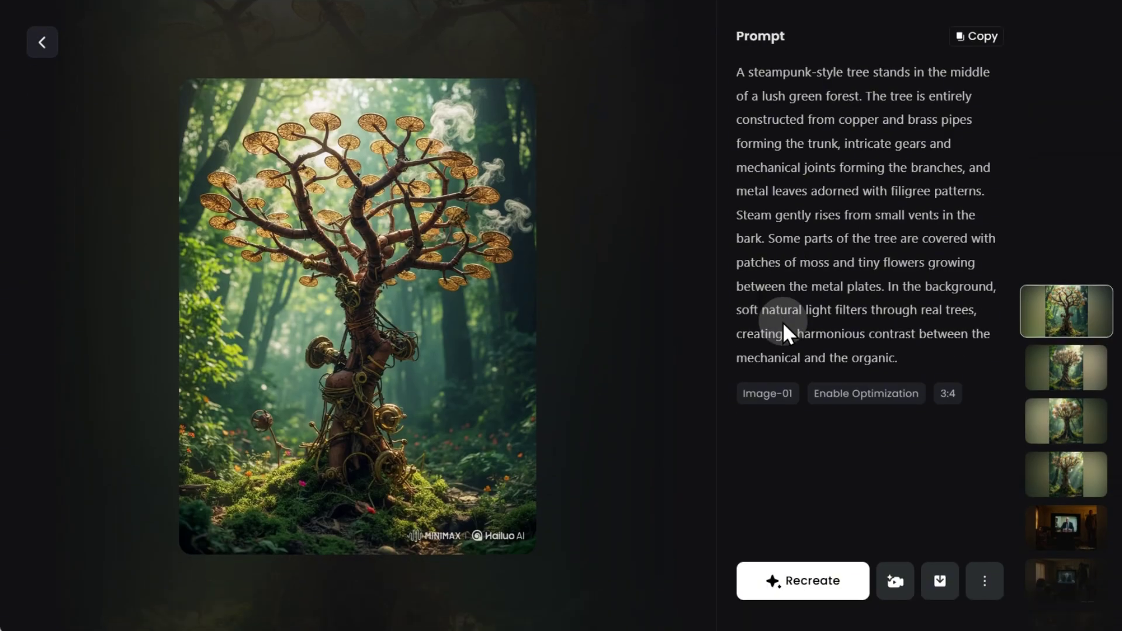
click(1048, 367)
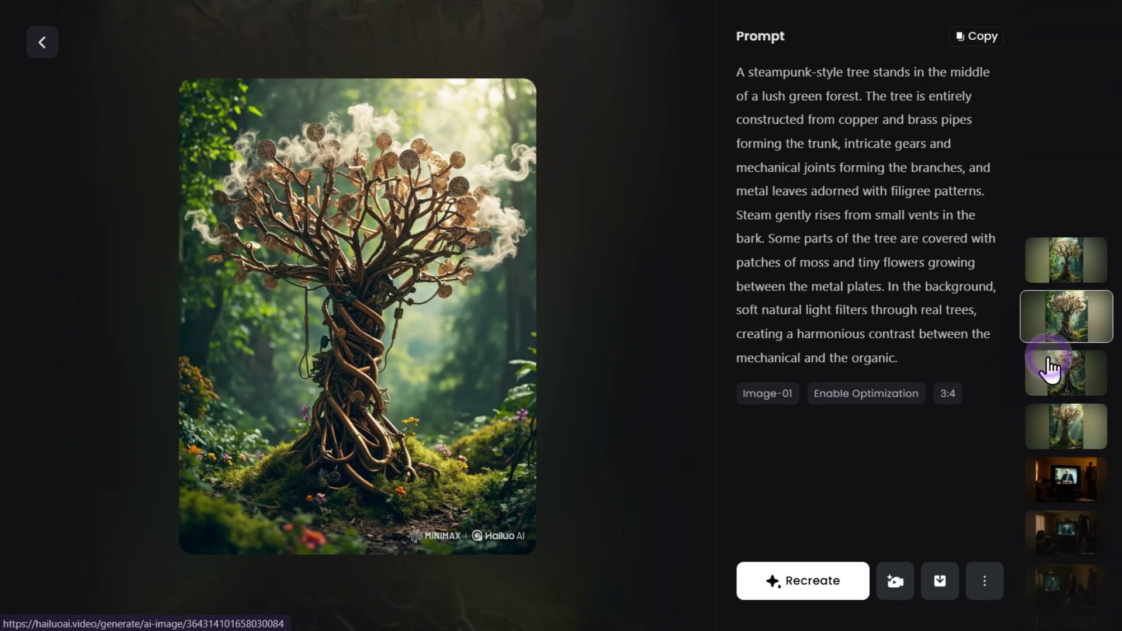
click(1048, 370)
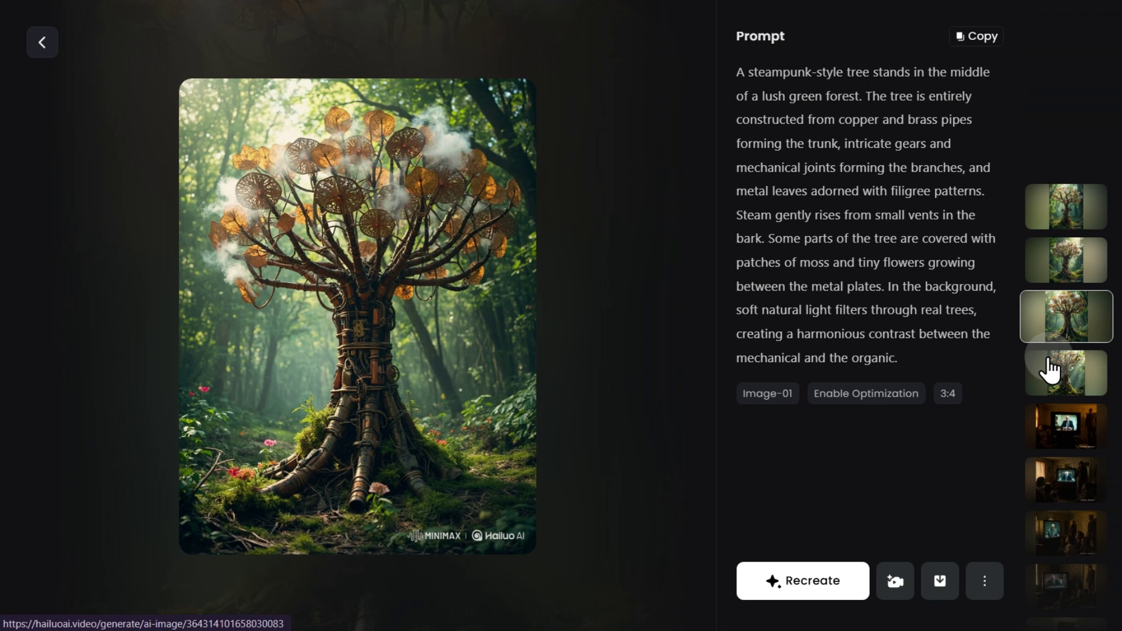
click(1048, 369)
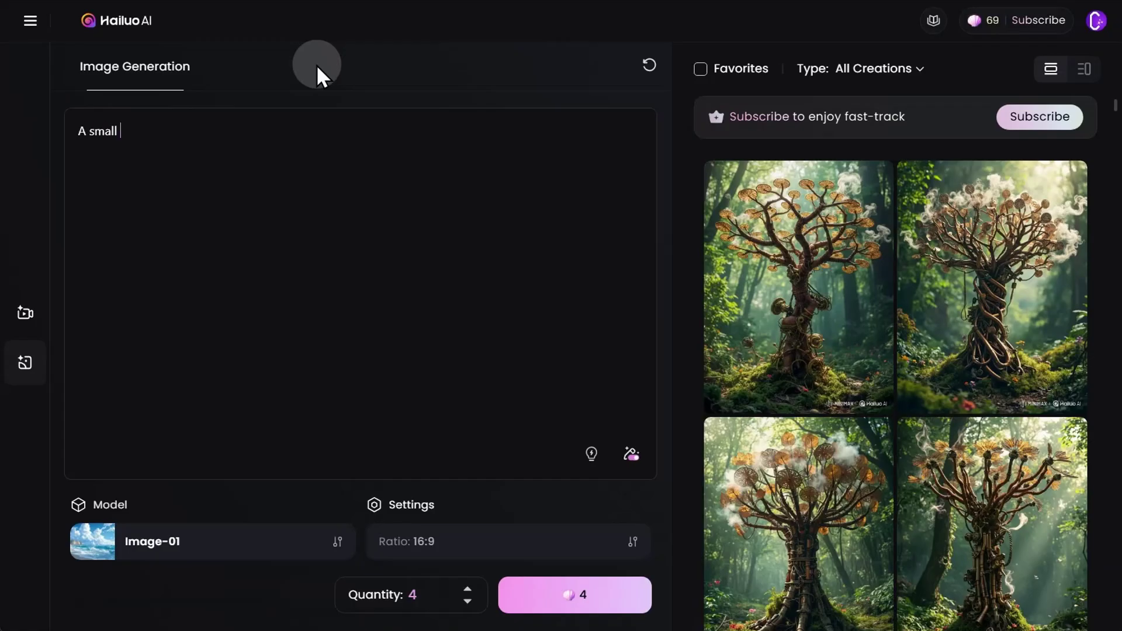
Generate four 21:9 images from a prompt describing a determined barefoot boy crossing a cluttered kitchen table with a fierce rabbit and sheep, in Pixar-like style.
text(boy walks barefoot across a kitchen )
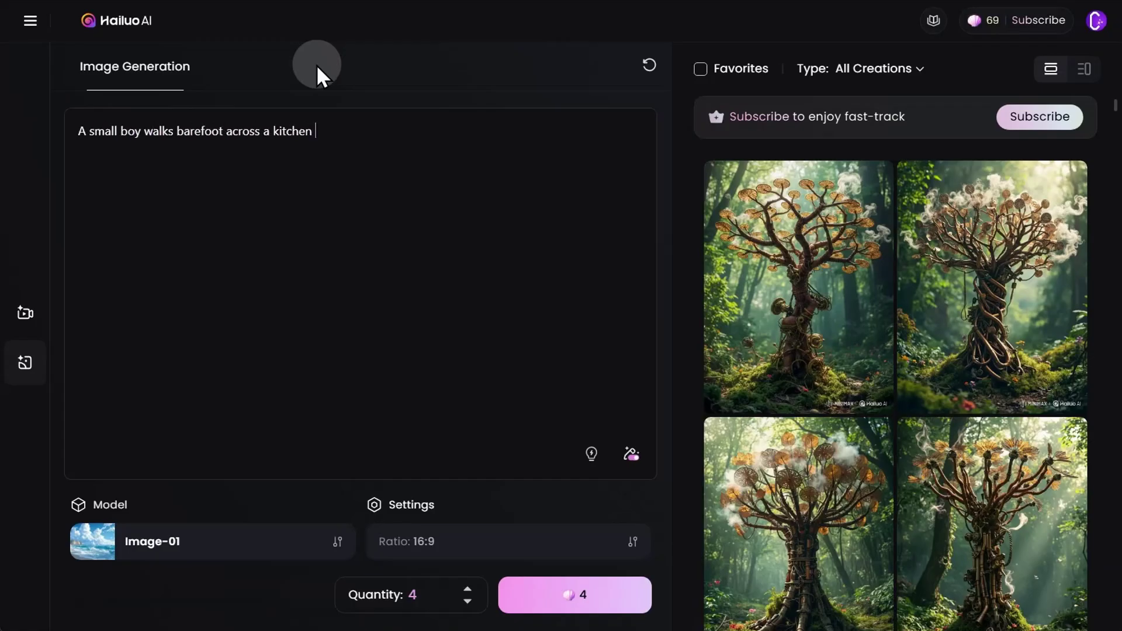
text(table with a determined look on his face. On either side of him stand a fierce yet adorable rabbit and sheep. All three are trying to appear intimid)
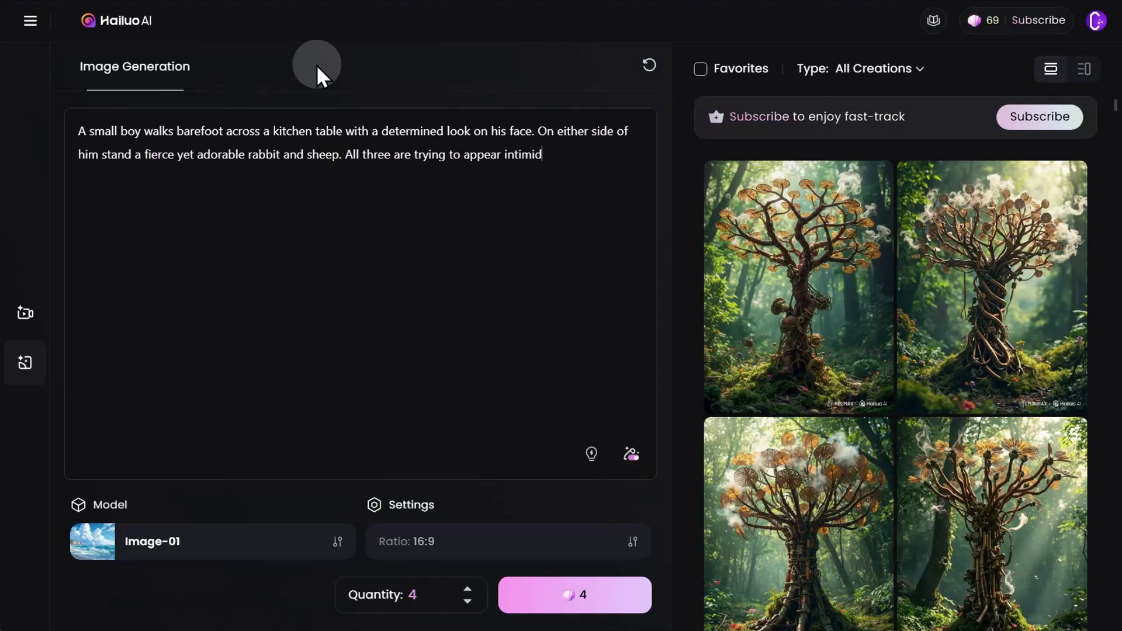
text(ating, as if marching into battle, but still look cute and funny. The kitchen table is covered with various items: dishes, kitchen appliances, and f)
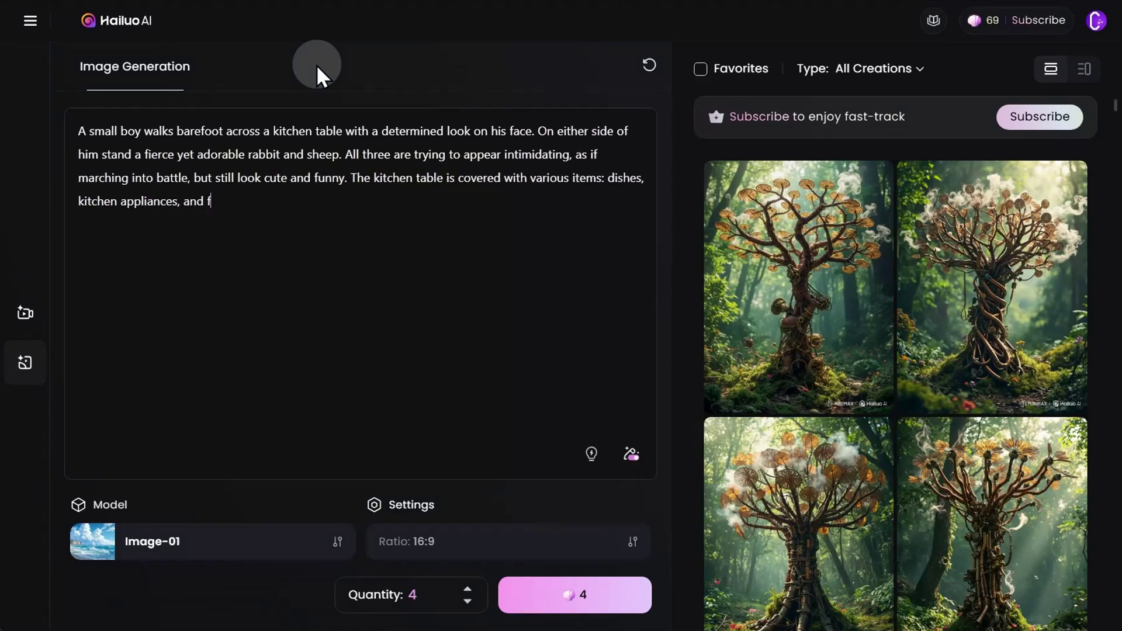
text(ood like fruits, bread, and utensils. The background of the kitchen includes a fruit vase, spice shelves, and warm indoor lighting. The overall mood is playful and cinematic, with a stylized Pixar-like animation.)
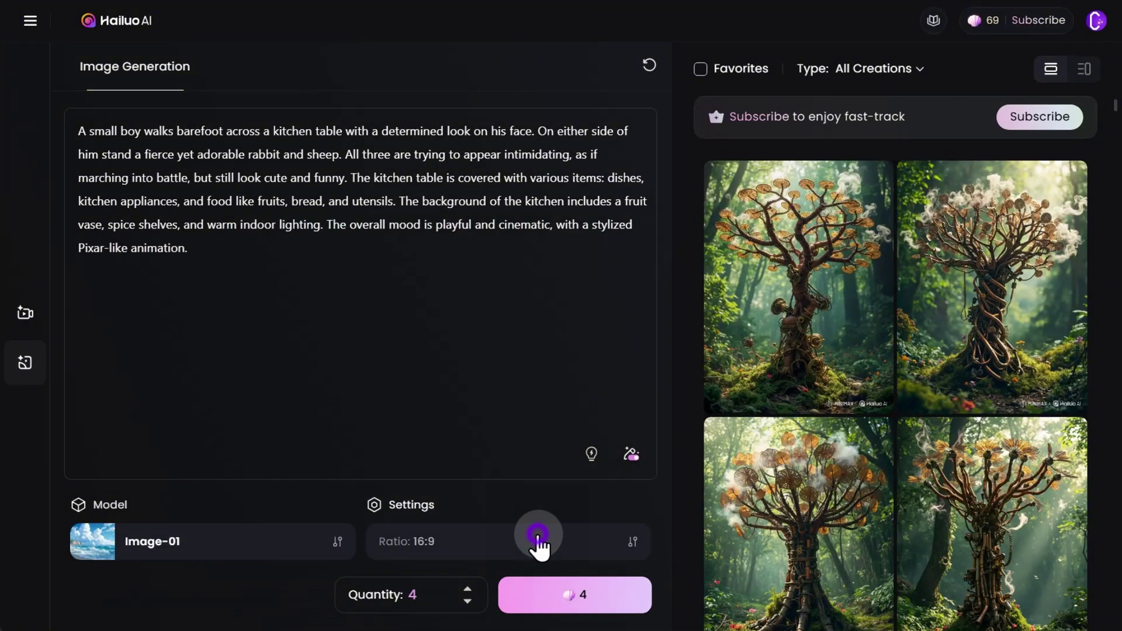
click(536, 536)
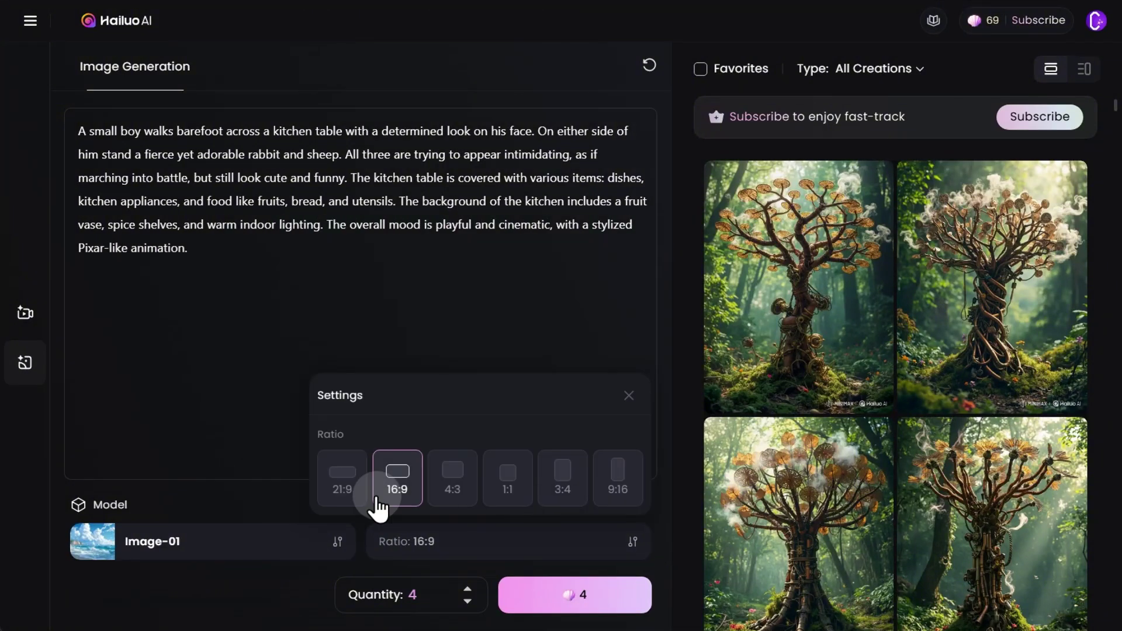
click(351, 485)
click(565, 596)
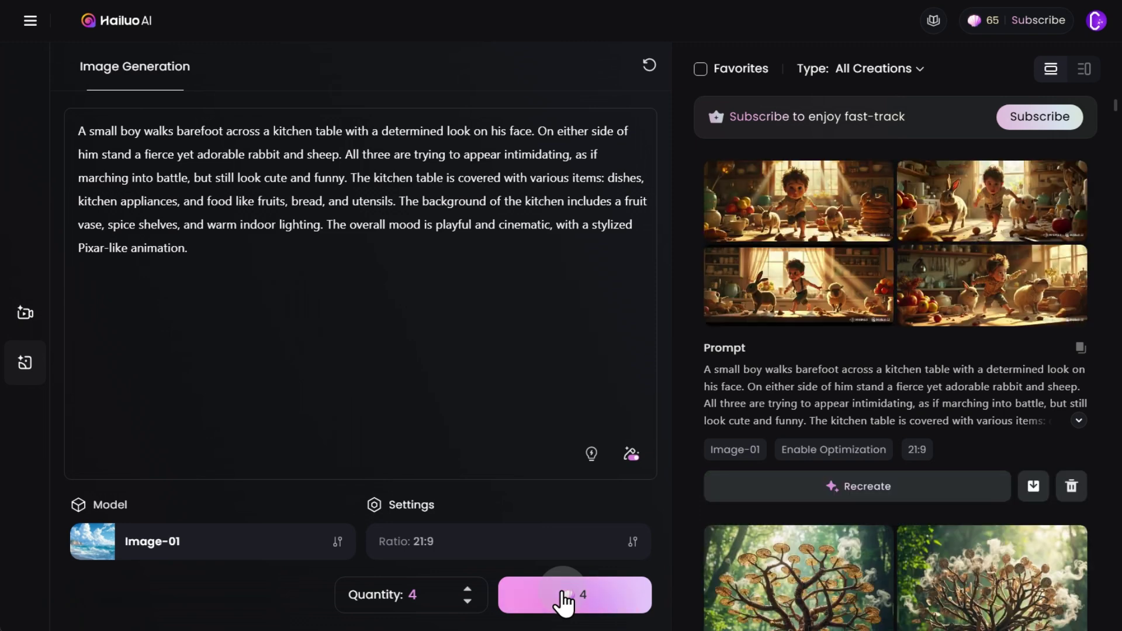
Open the first image of the boy on the kitchen table in the detail view and look through its three other variations.
click(791, 189)
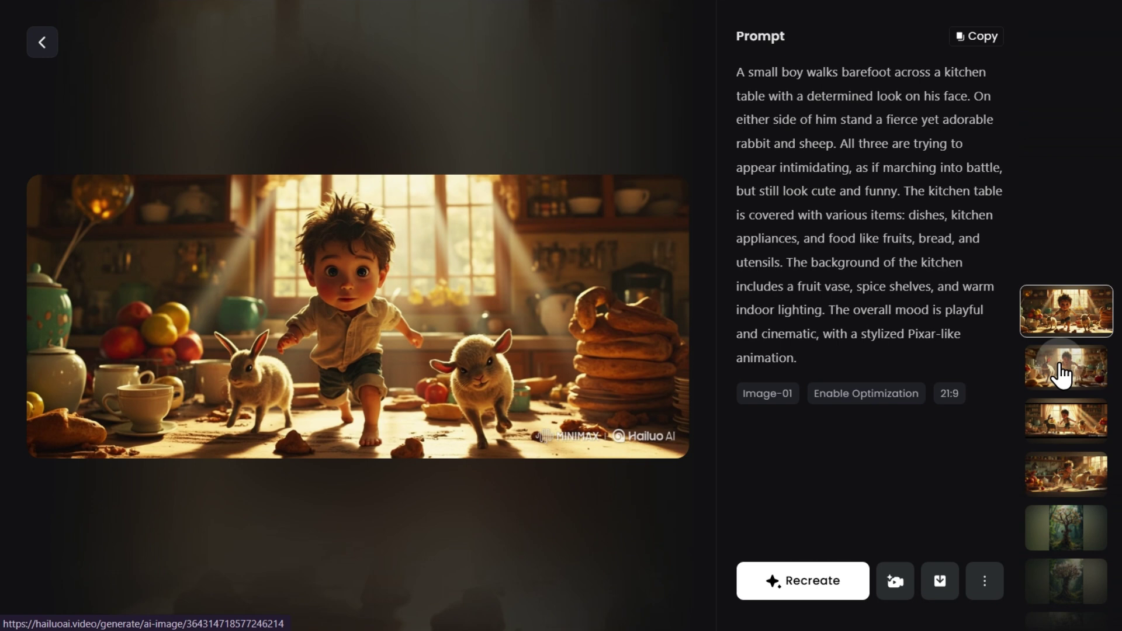
click(1062, 374)
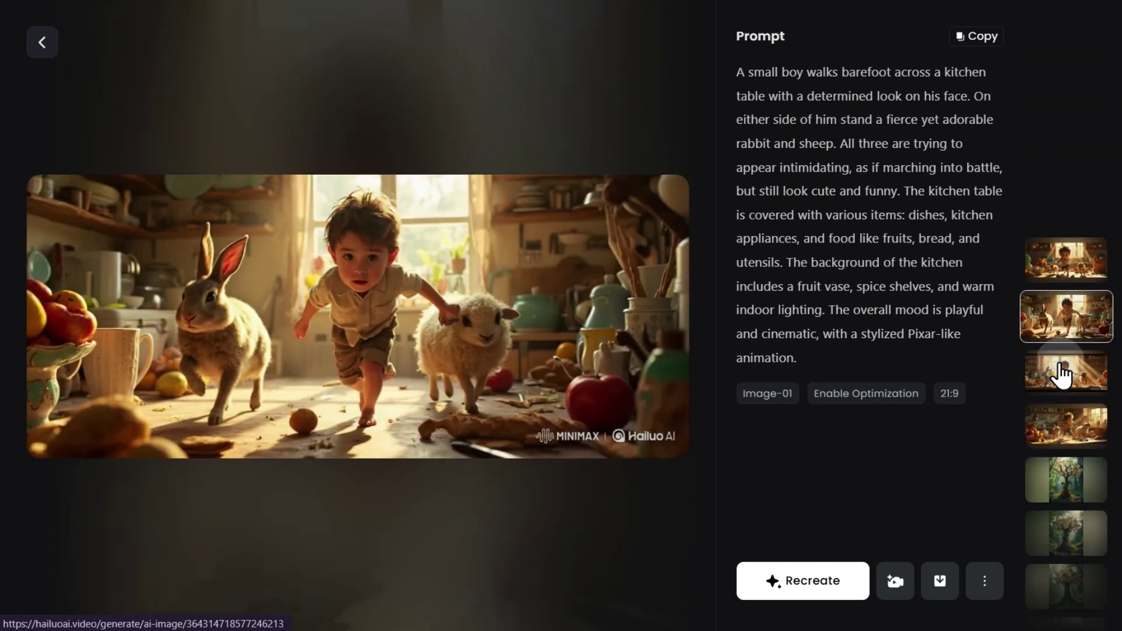
click(1062, 374)
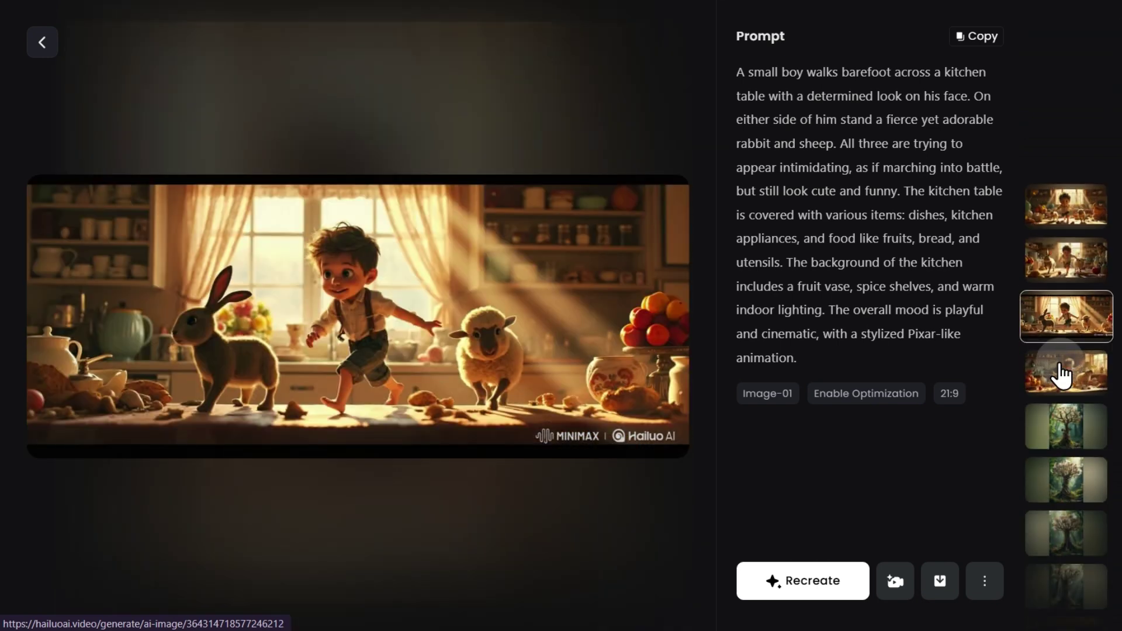
click(1062, 374)
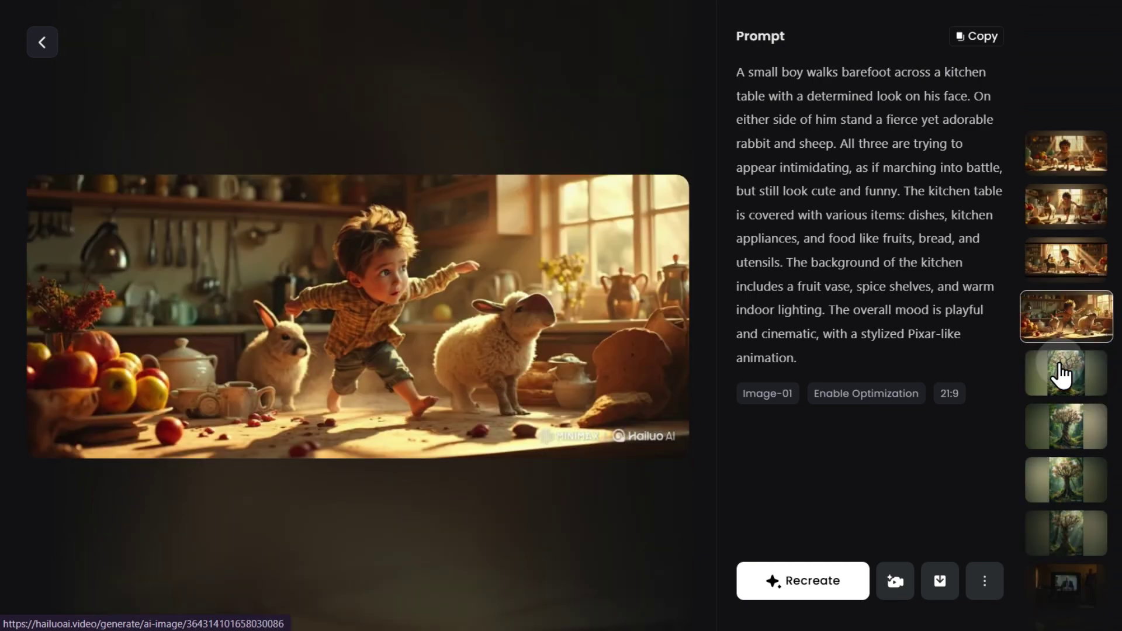
Generate four 16:9 images from a prompt describing subway passengers staring into phones below a poster of a smiling boy and girl reading THINK LESS.
text(seats runs along the wall. Several people of differen)
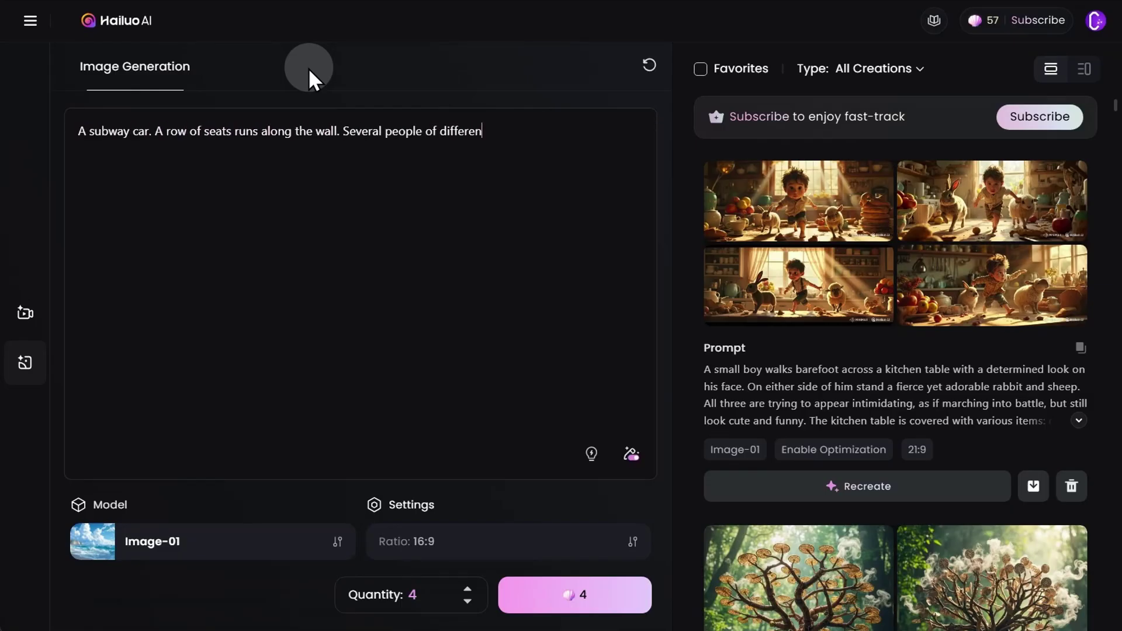
text(t ages and styles sit side by side, all staring into their phones. The lighting is even and artificial. Above the seats is an advertisement poster. On the poster, a smiling boy)
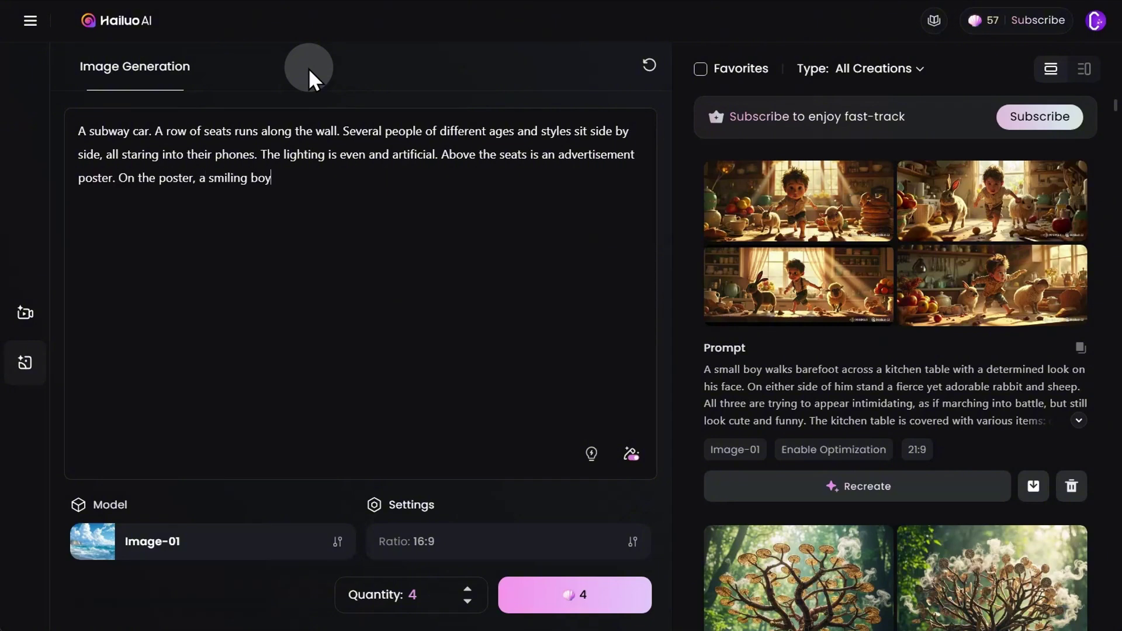
text( and girl are shown looking at a phone screen together. Their faces are joyful, their eyes unfocused. On the bright background, large letters read: THINK LESS.)
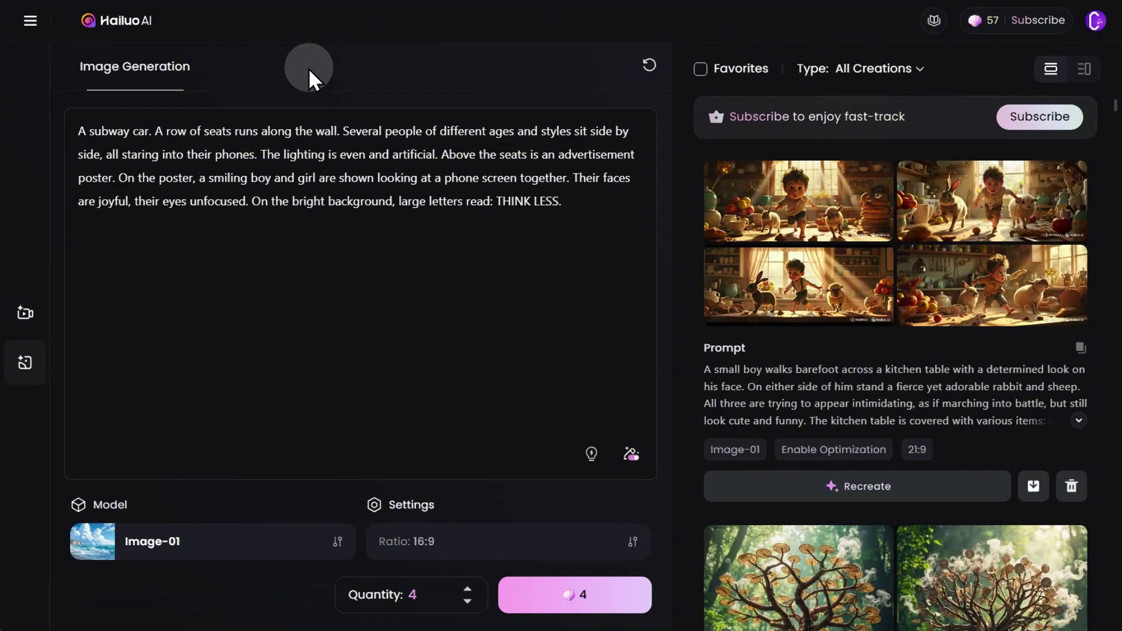
click(611, 590)
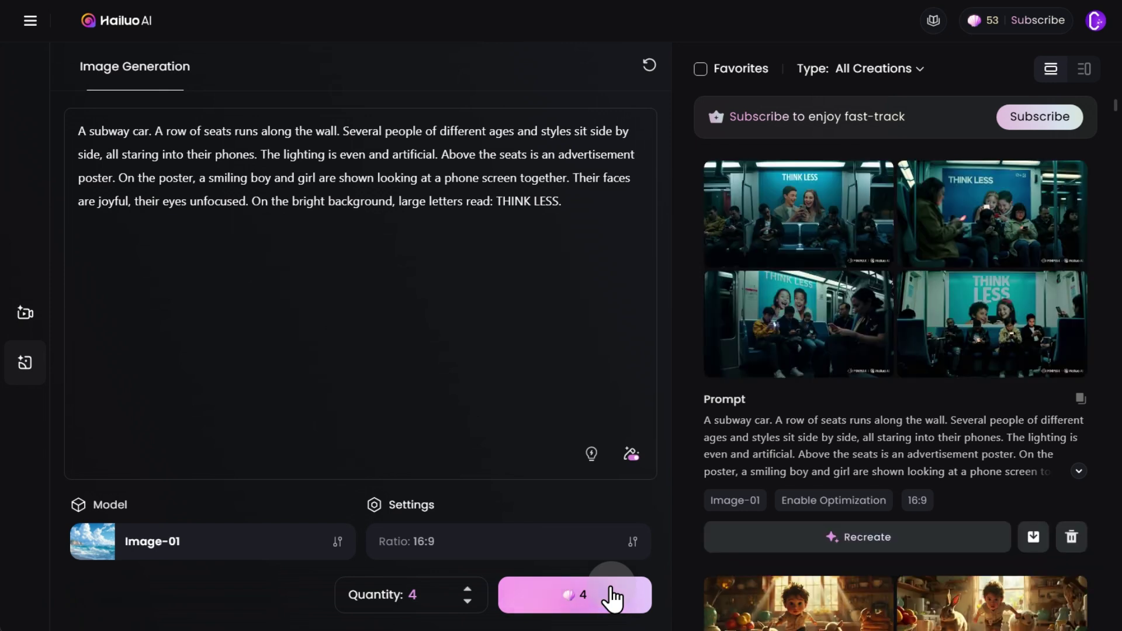
Open the first subway car image in the detail view and look through its three other variations.
click(762, 186)
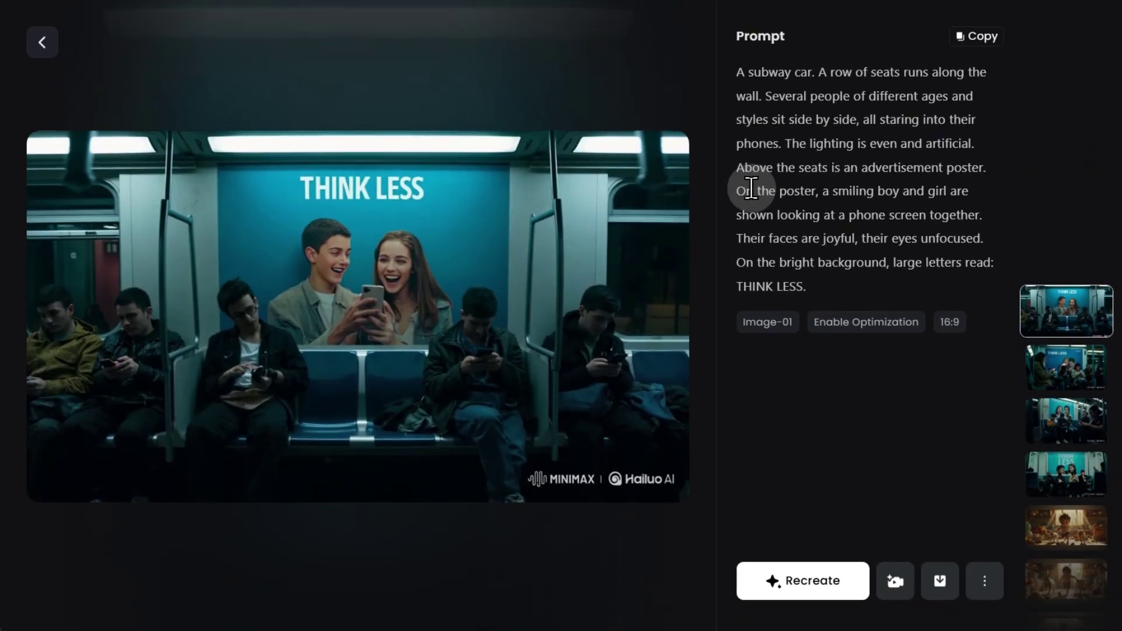
click(1047, 372)
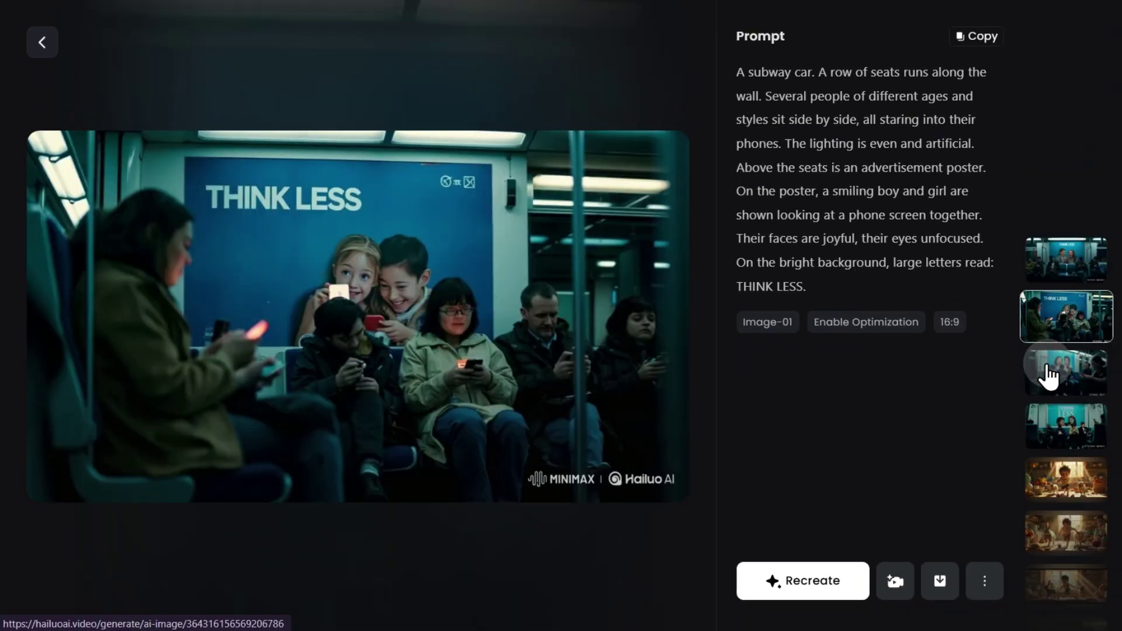
click(1049, 374)
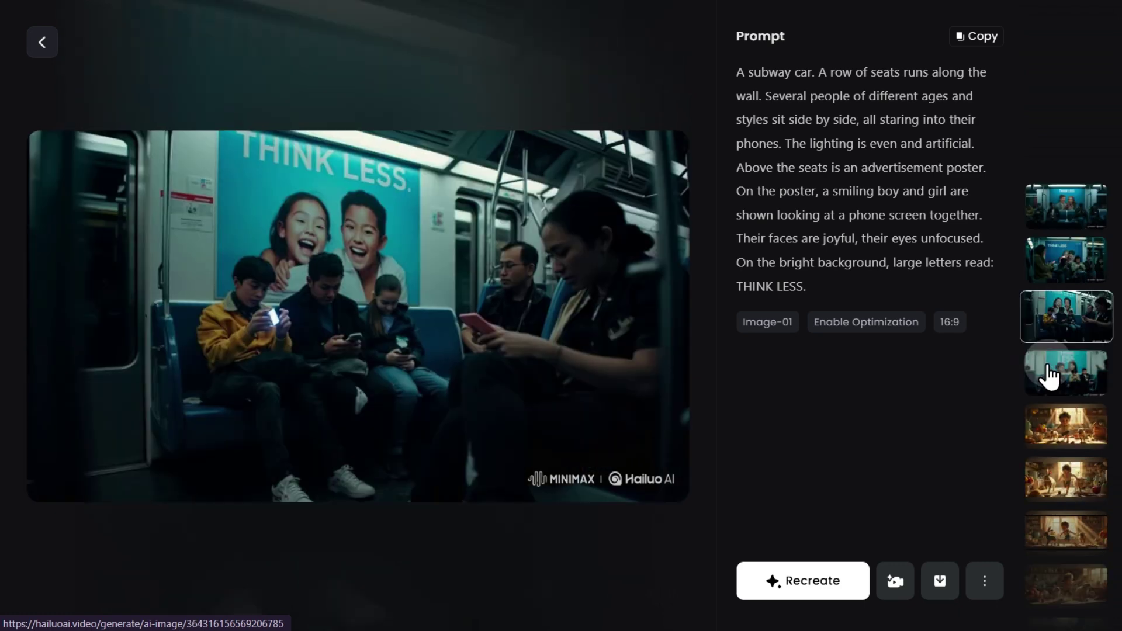
click(1048, 374)
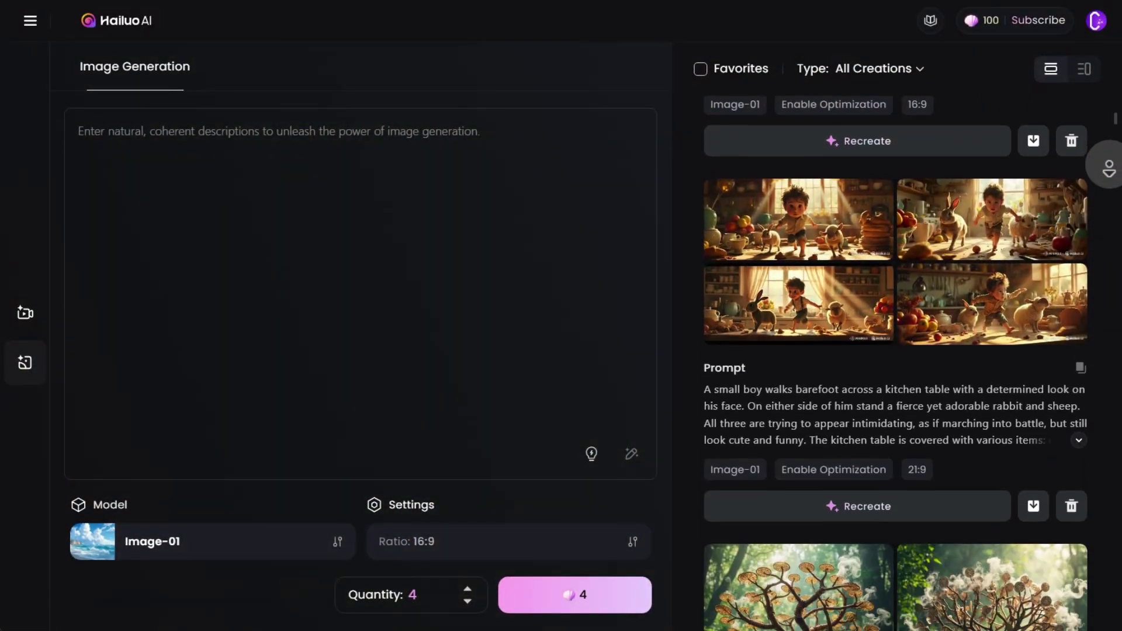
Find the earlier 9:16 desert giant images in the creations and send the first one to Image to video.
scroll(895, 362, down, 15)
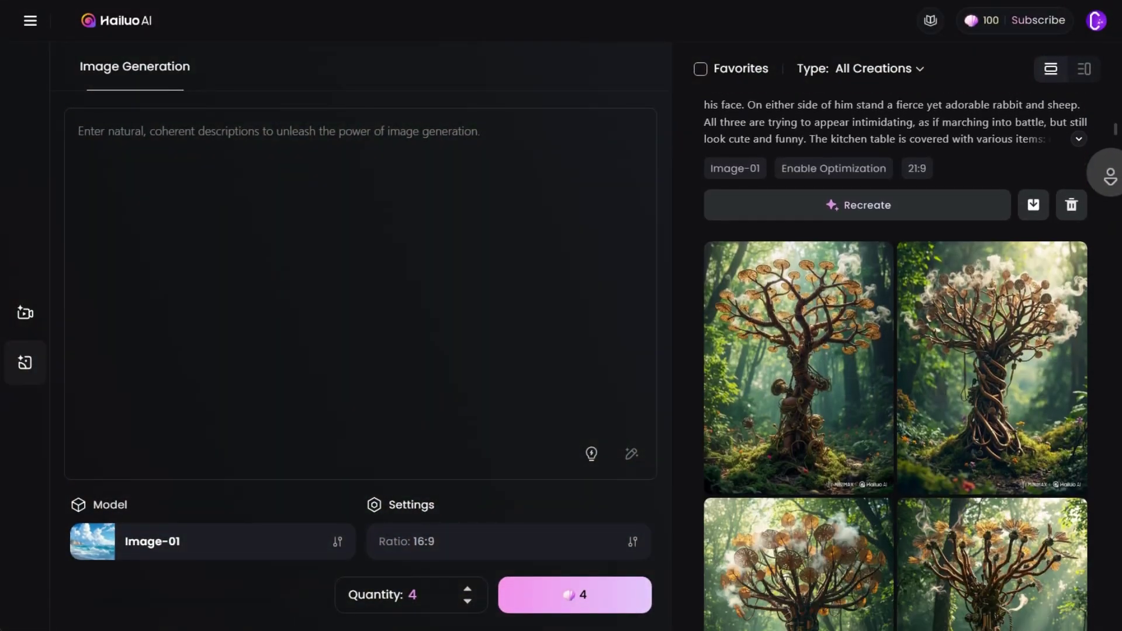
scroll(1114, 182, down, 3)
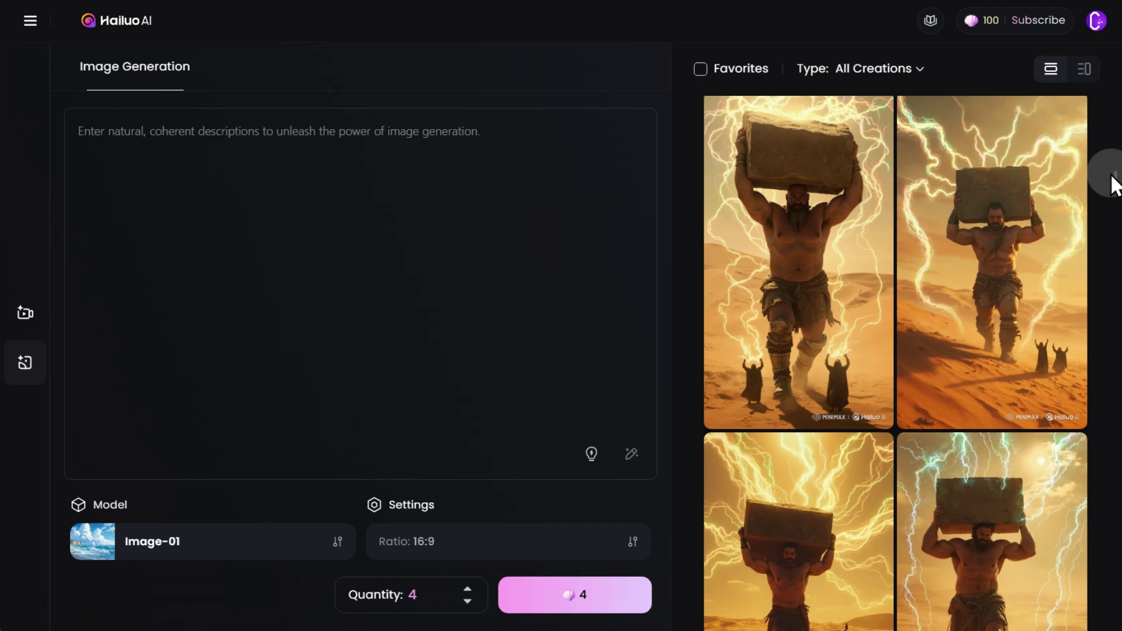
click(829, 188)
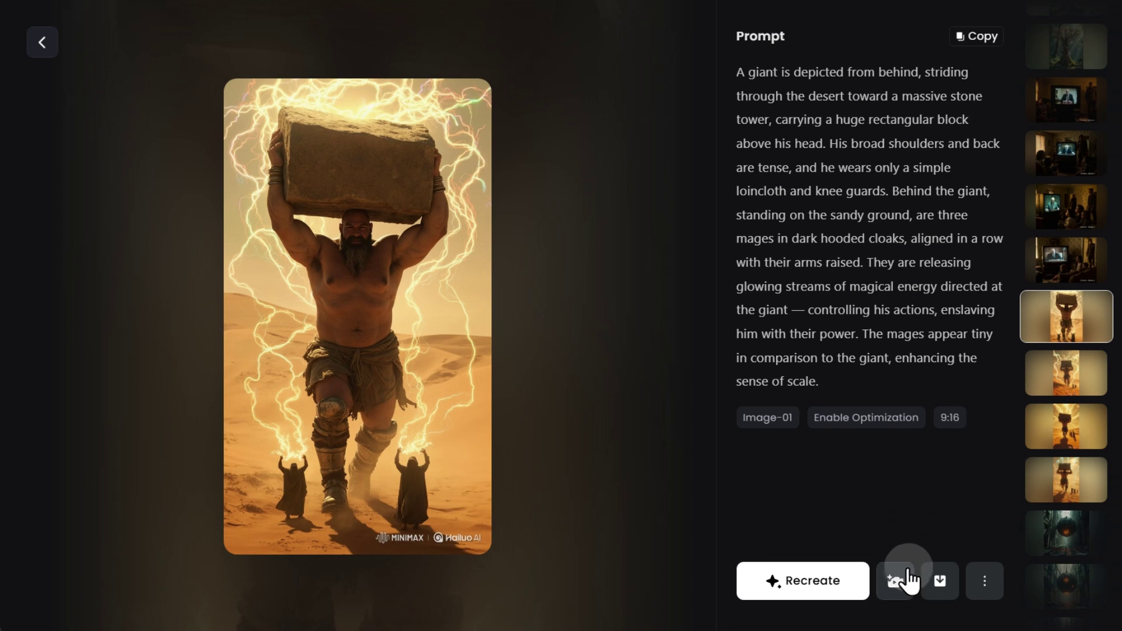
mouse_move(908, 582)
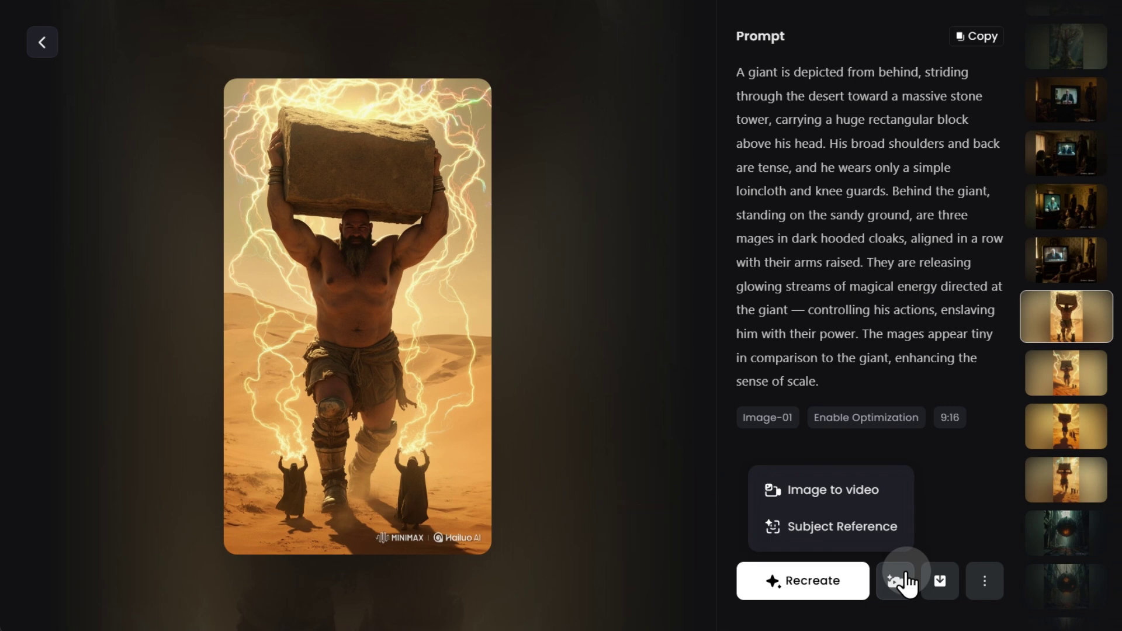
click(882, 491)
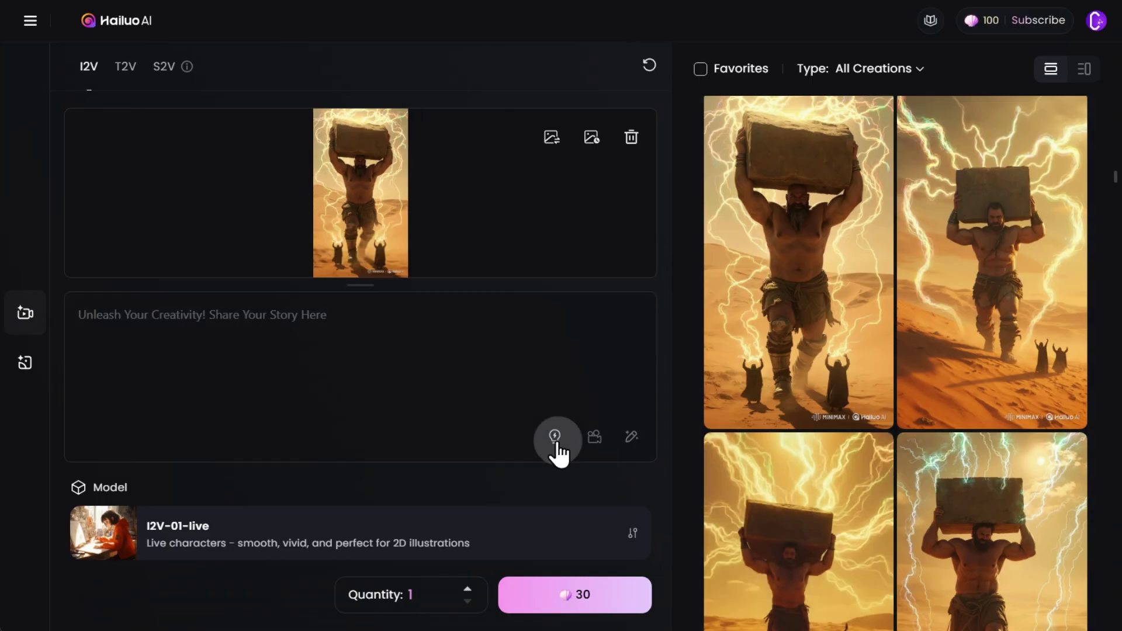
Generate one I2V-01-live video of the giant moving forward slowly while three mages follow, controlling him with streams of energy, and open the result.
click(244, 325)
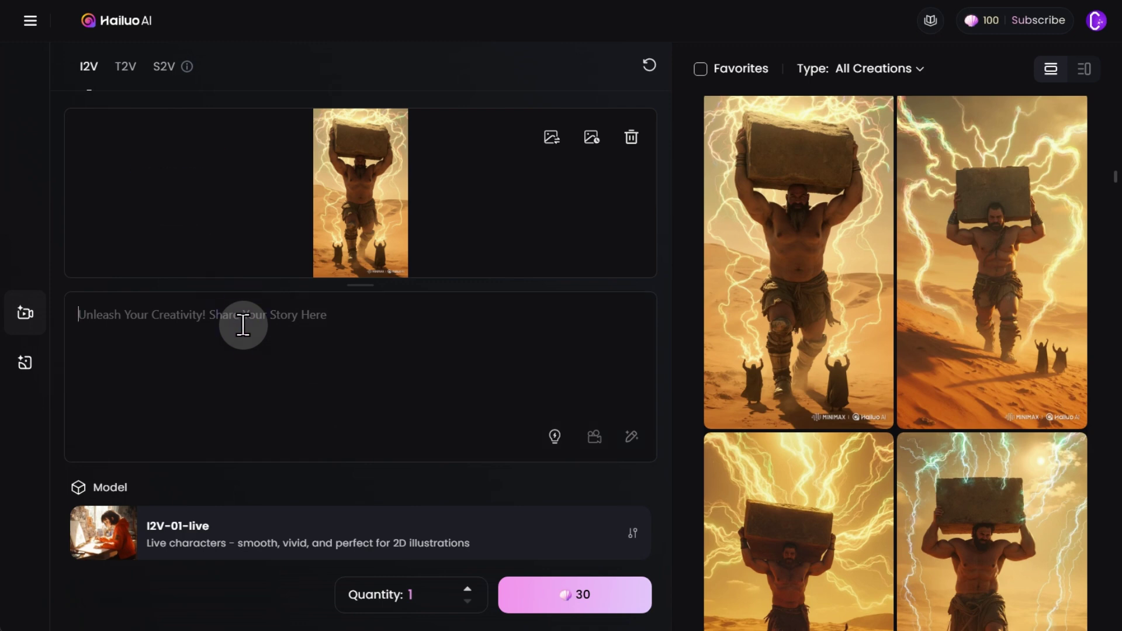
text(The giant moves forward slowly. Three mages follow behind at the same pace, controlling him with streams of energy.)
click(258, 527)
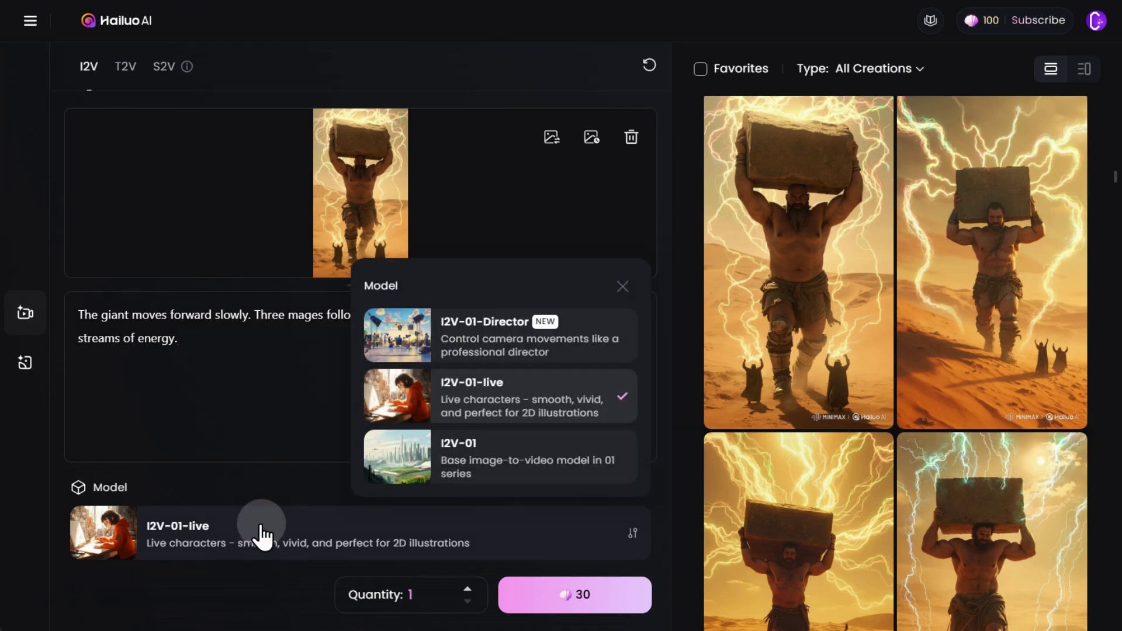
click(267, 530)
click(536, 592)
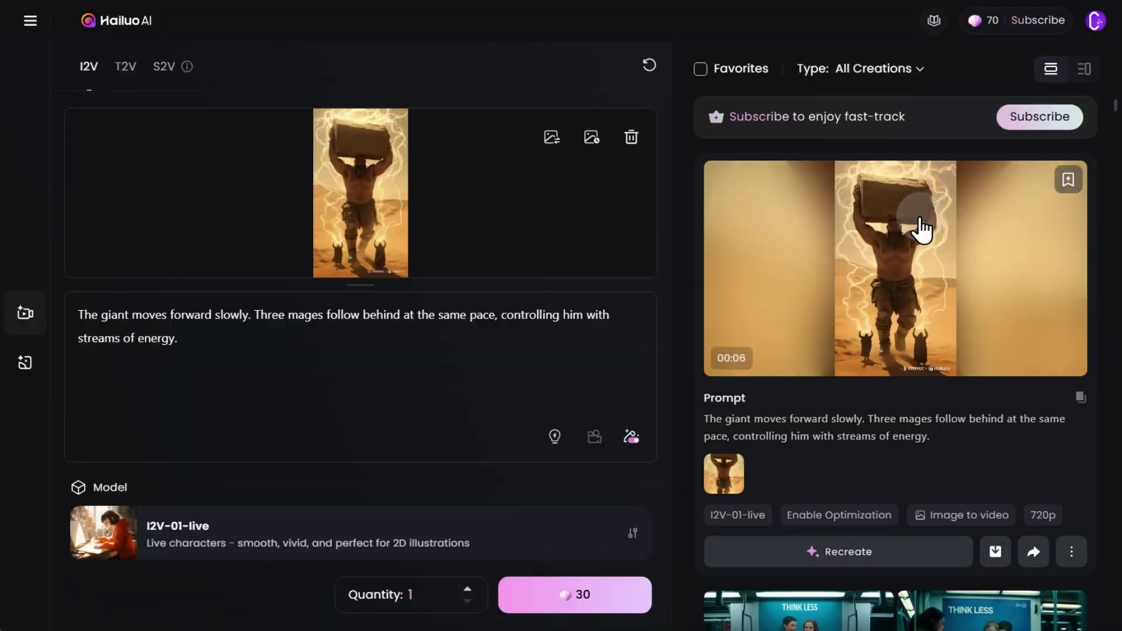
click(920, 218)
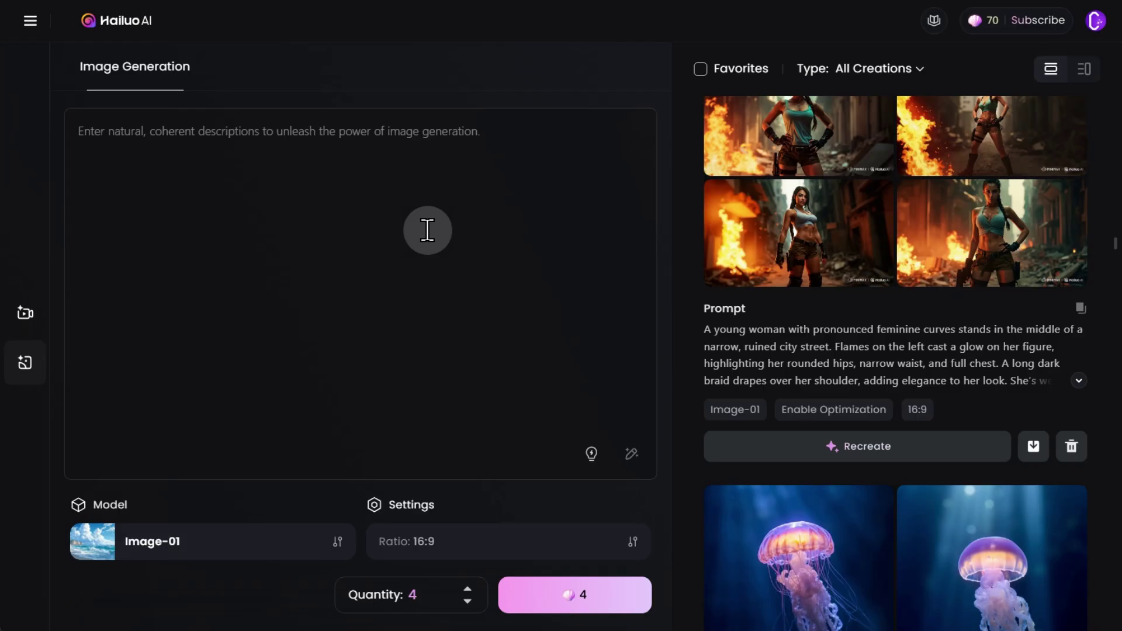
Open the fourth image of the braided woman in the ruined, burning street and send it to video generation as a Subject Reference.
click(961, 234)
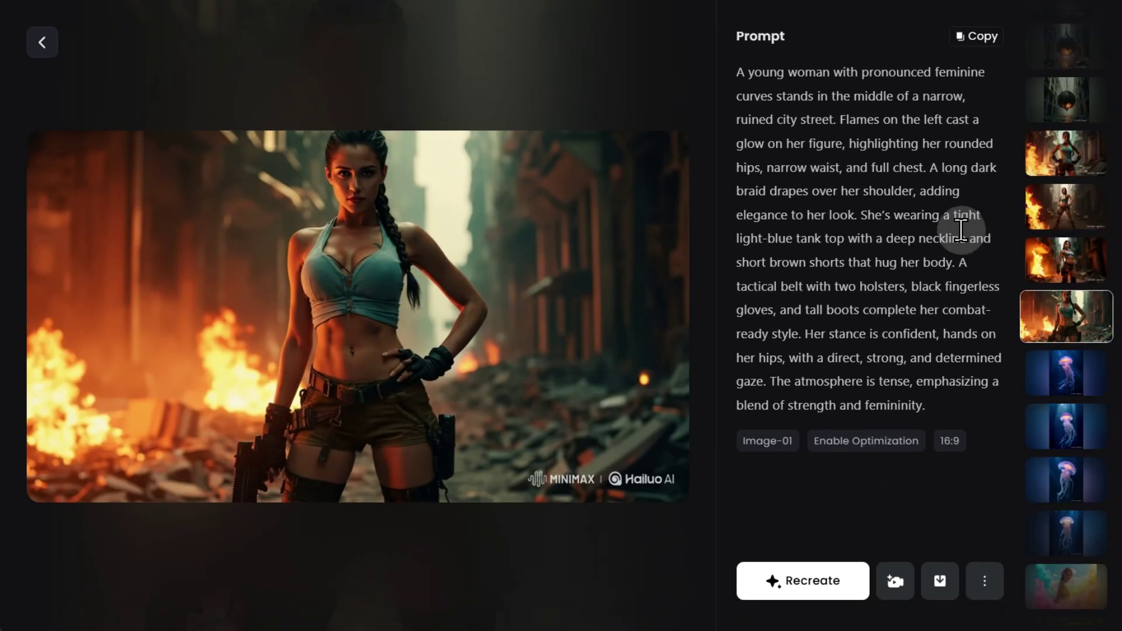
click(892, 582)
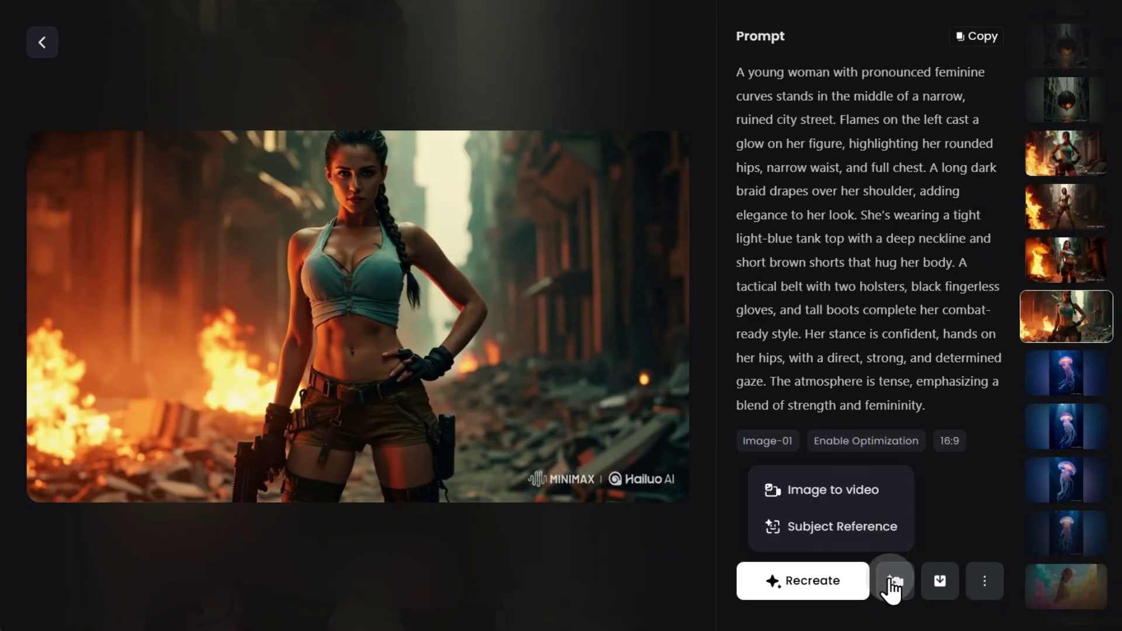
click(885, 545)
click(821, 517)
mouse_move(821, 514)
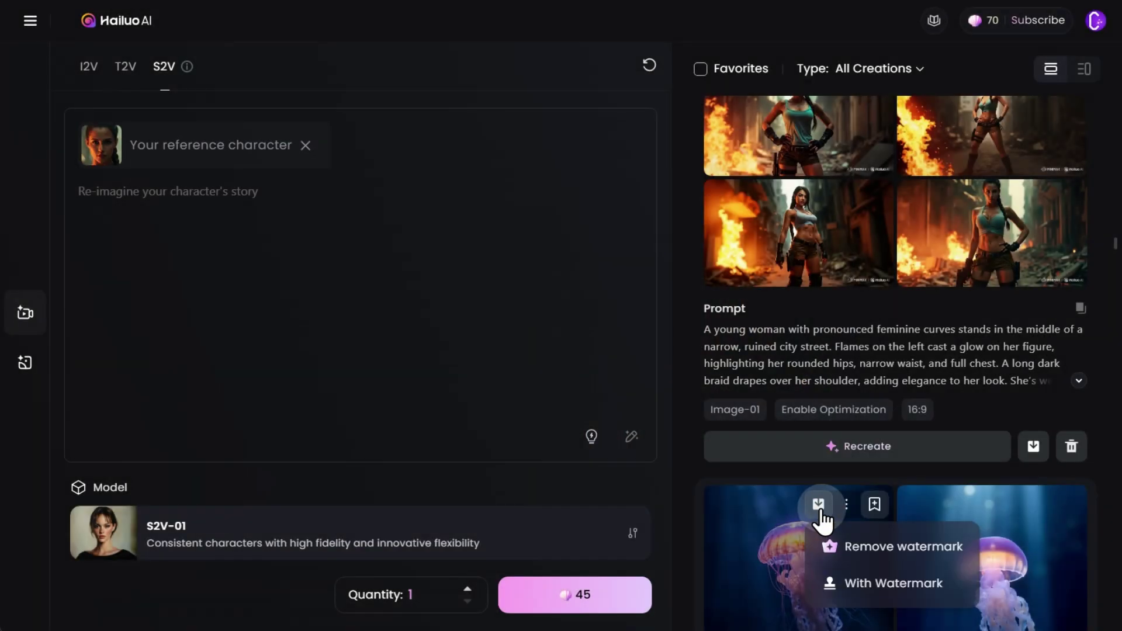
Generate one S2V-01 video of a confident woman stepping forward, turning her head as a spark flies, drawing a pistol and aiming, and play the result.
click(373, 256)
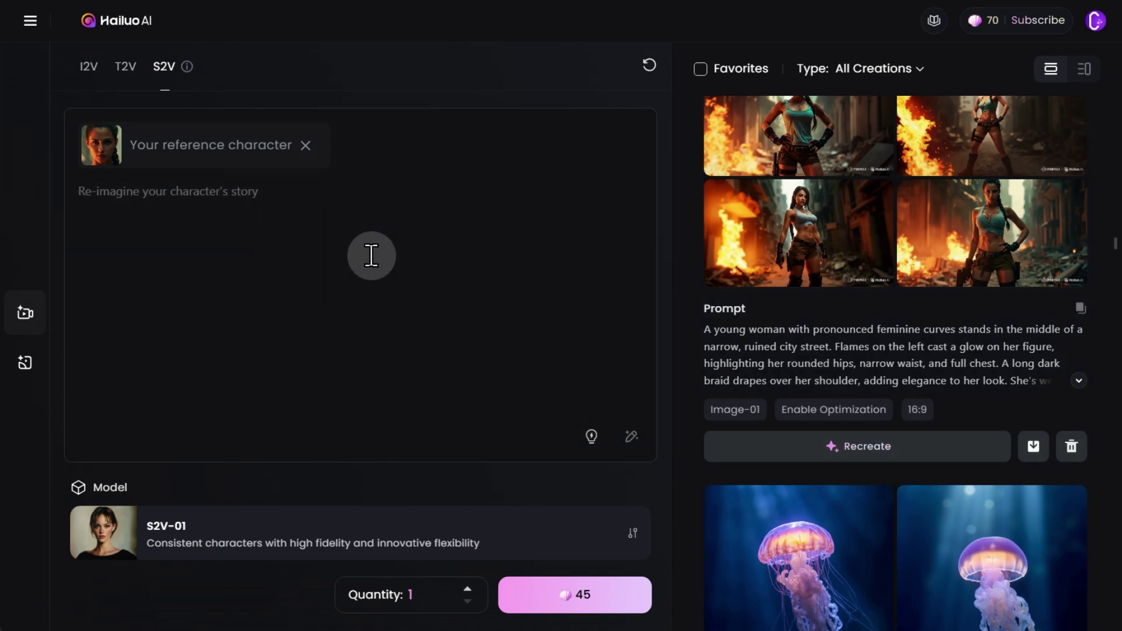
text(A confident woman steps forward, then quickly turns her head to the right as a spark from an explosion flies behind her. In one swift motion, she draws a pistol from her thigh holster and takes aim. The camera slightly zooms in — her gaze is cold and focused.)
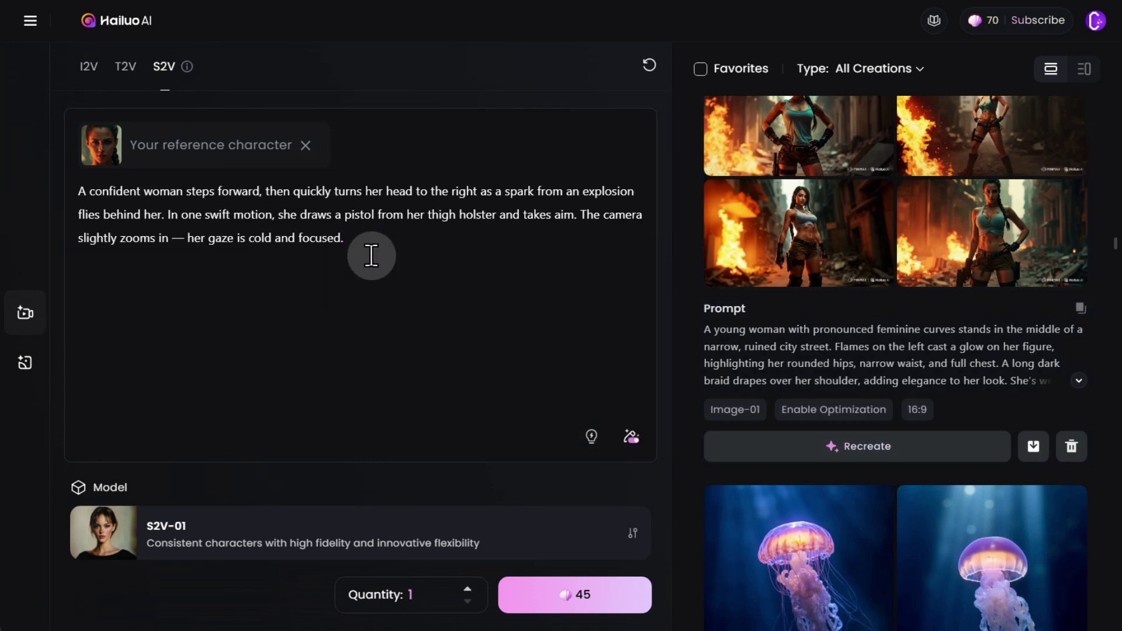
click(598, 593)
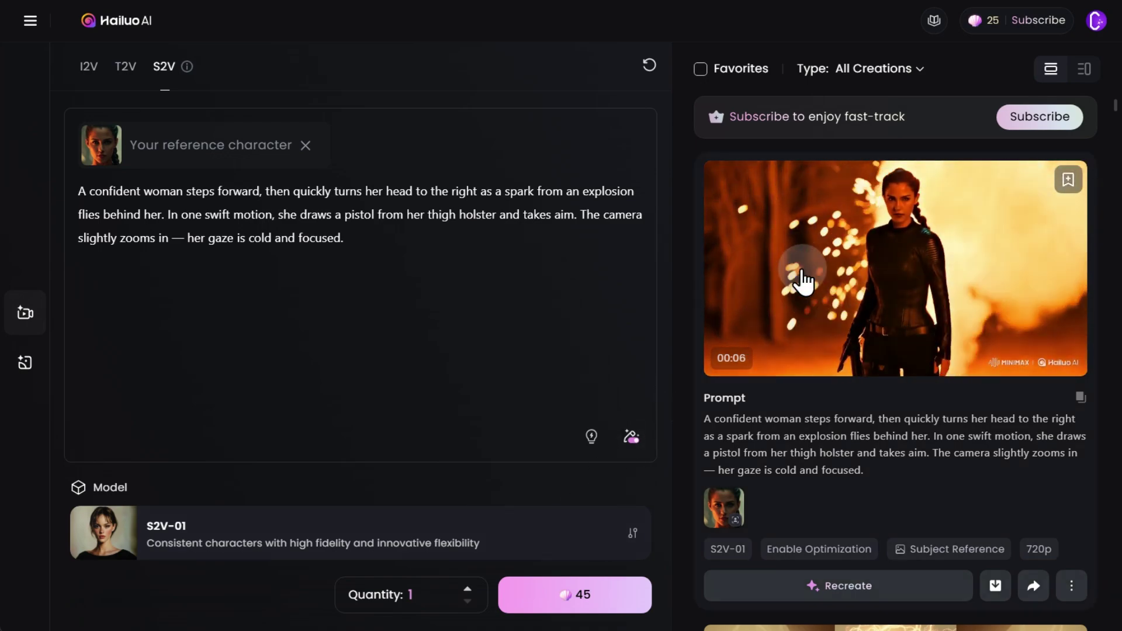
click(802, 272)
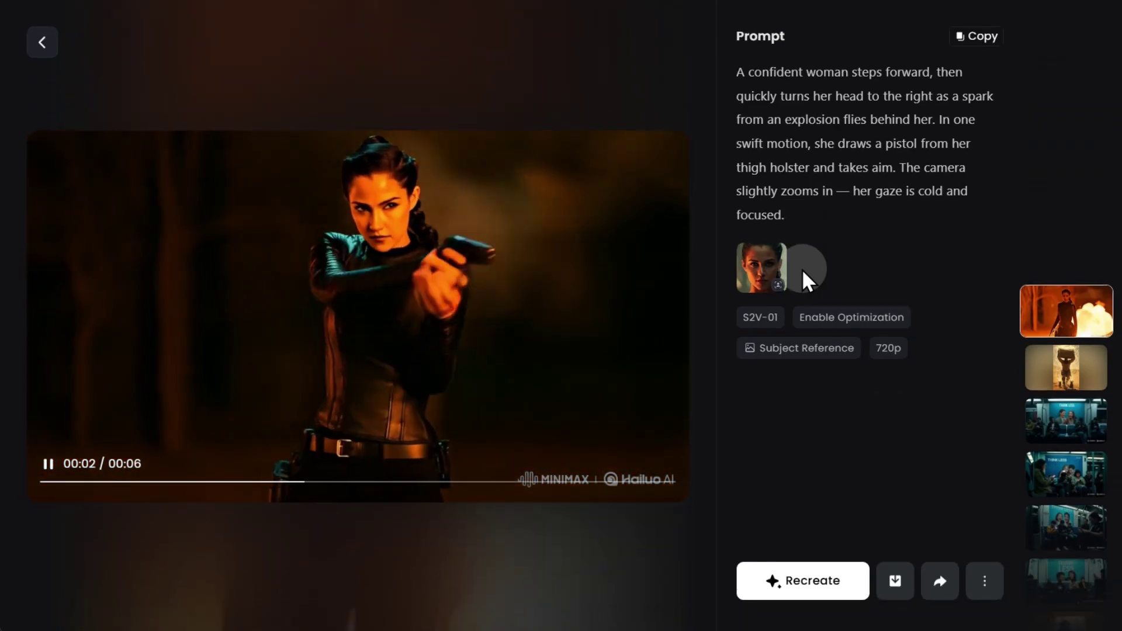